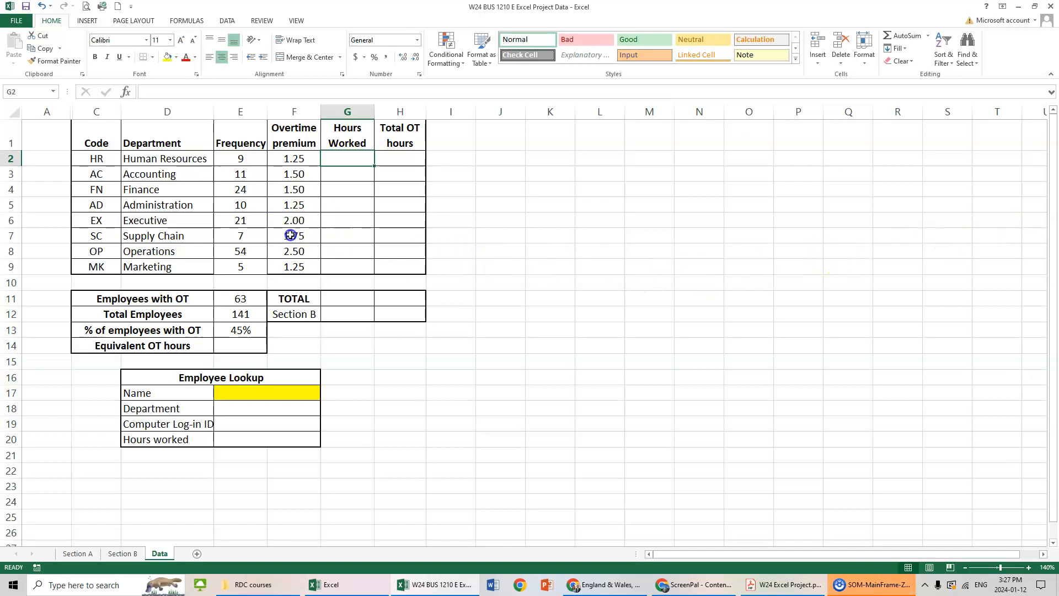
Insert a 2-D pie chart from the Department and Frequency columns, cells D1:E9.
drag(166, 142, 233, 262)
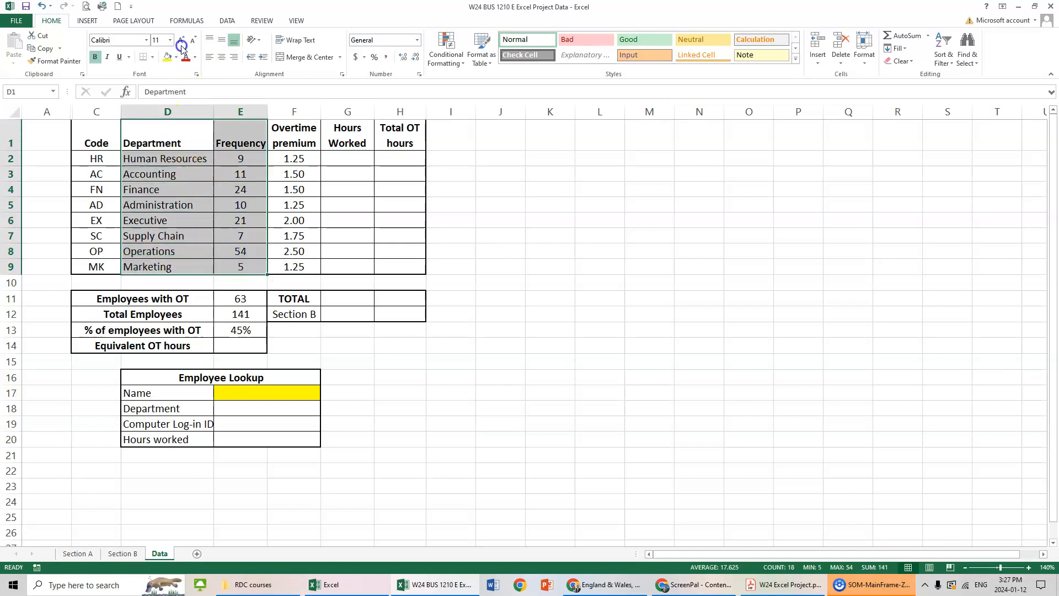
click(87, 20)
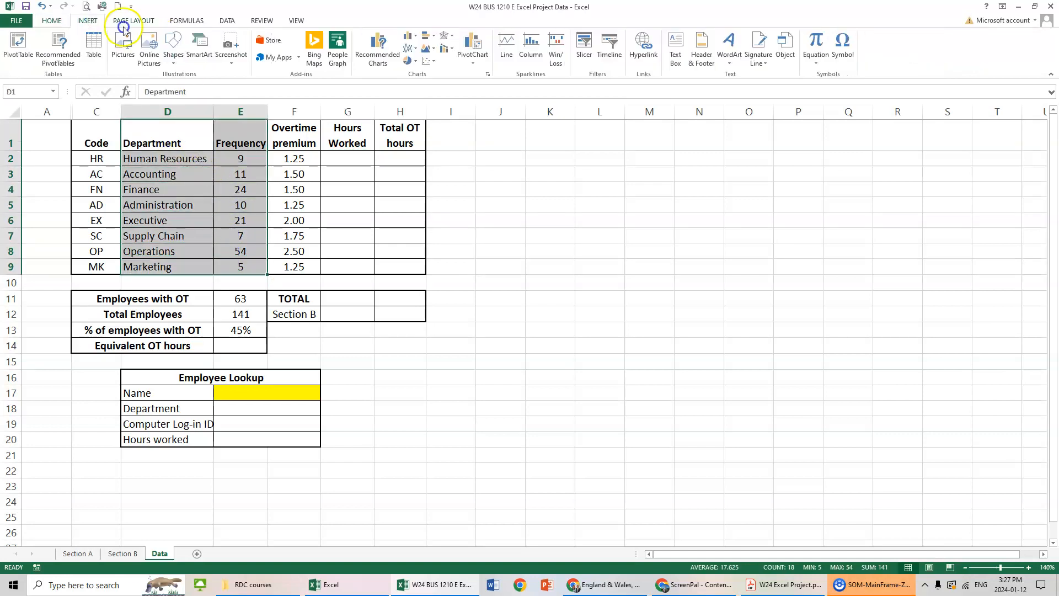
click(411, 62)
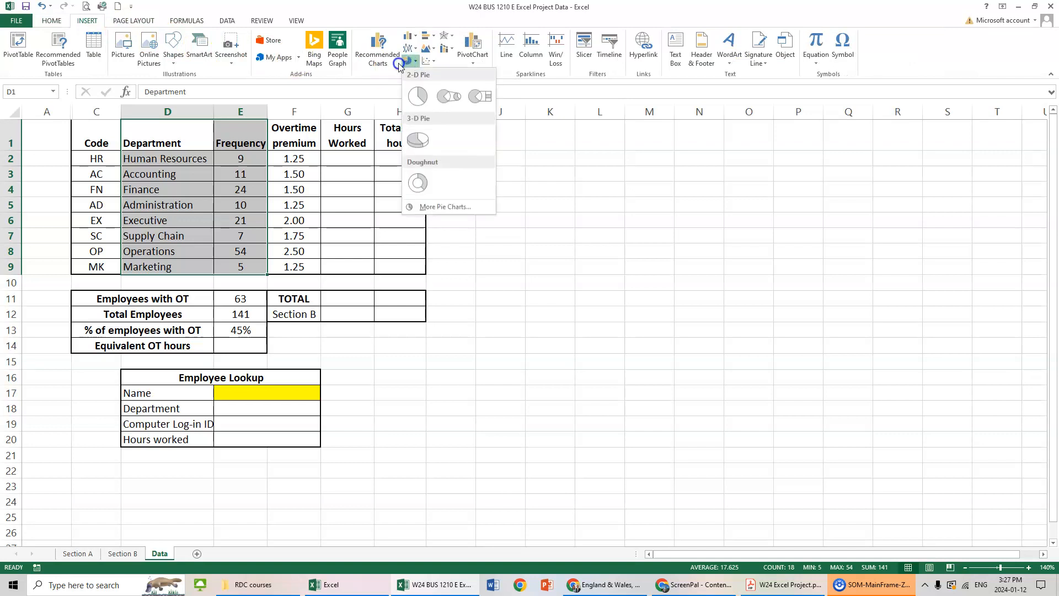
click(416, 90)
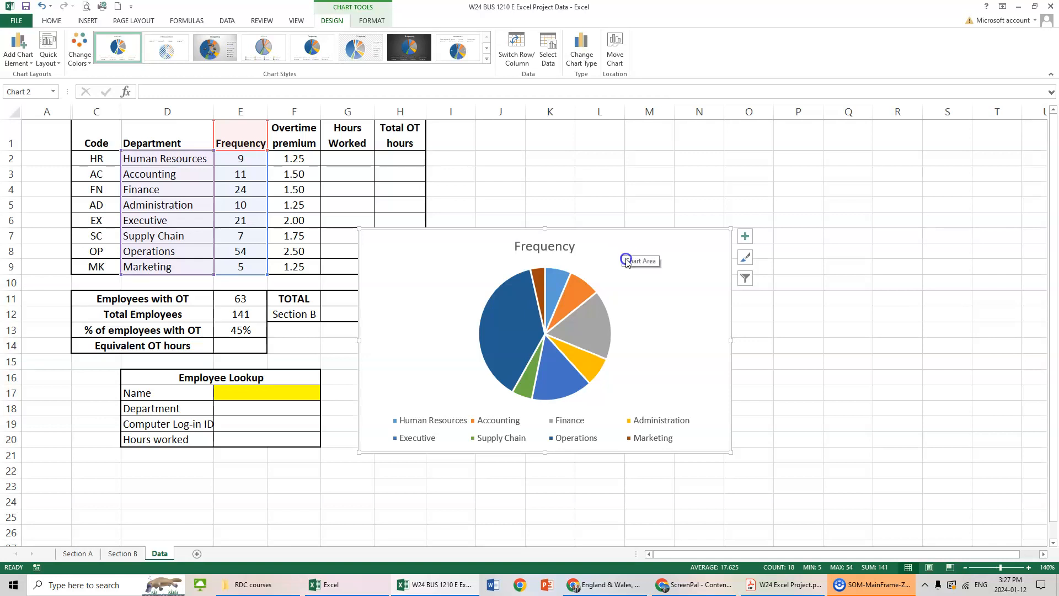
Move the pie chart to a new sheet named Pie Chart and place that sheet after the Data sheet.
right_click(652, 281)
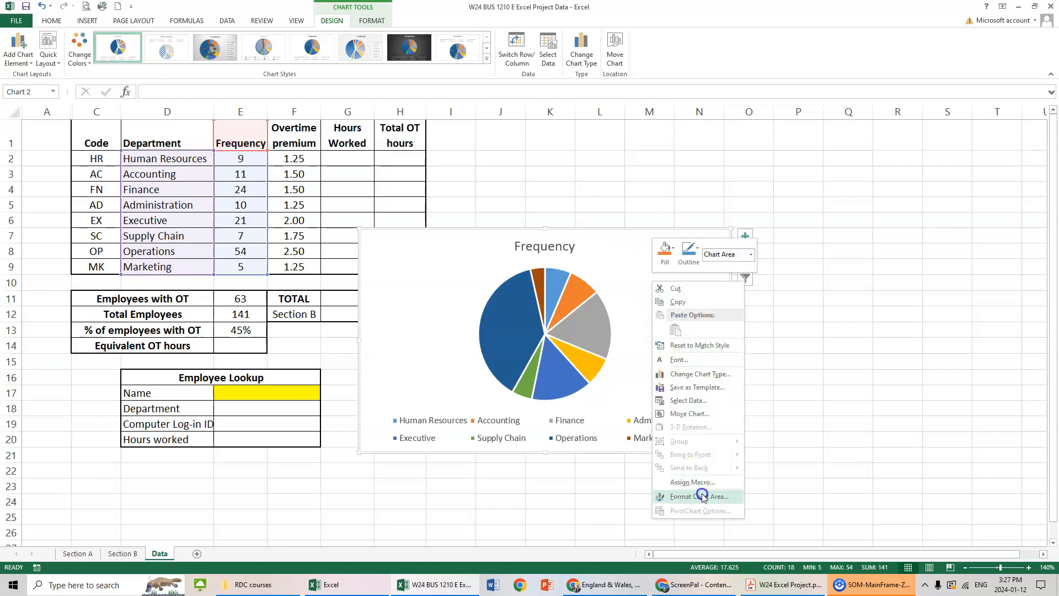
click(695, 418)
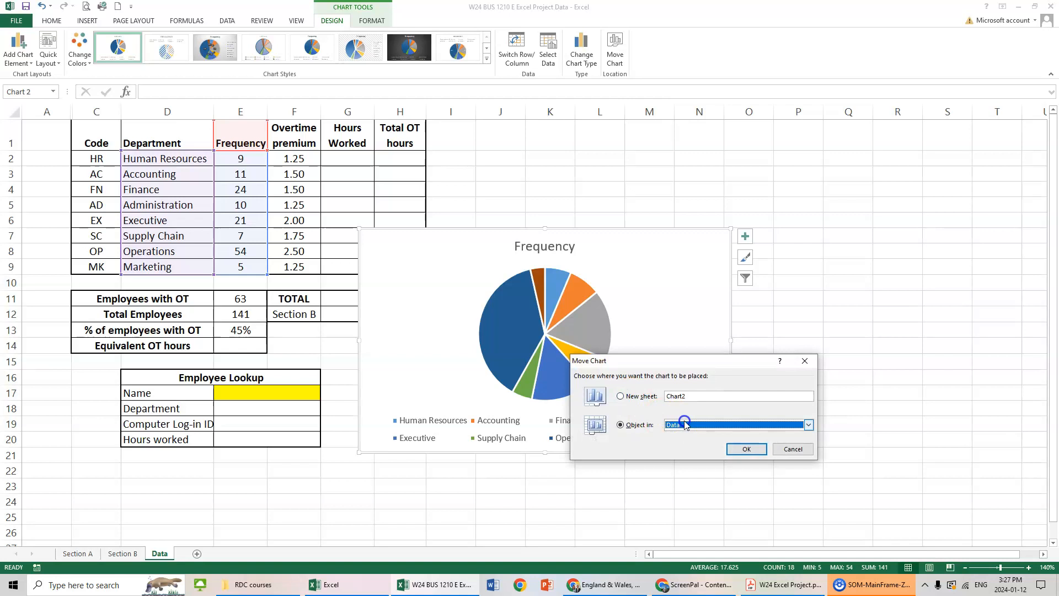
click(637, 398)
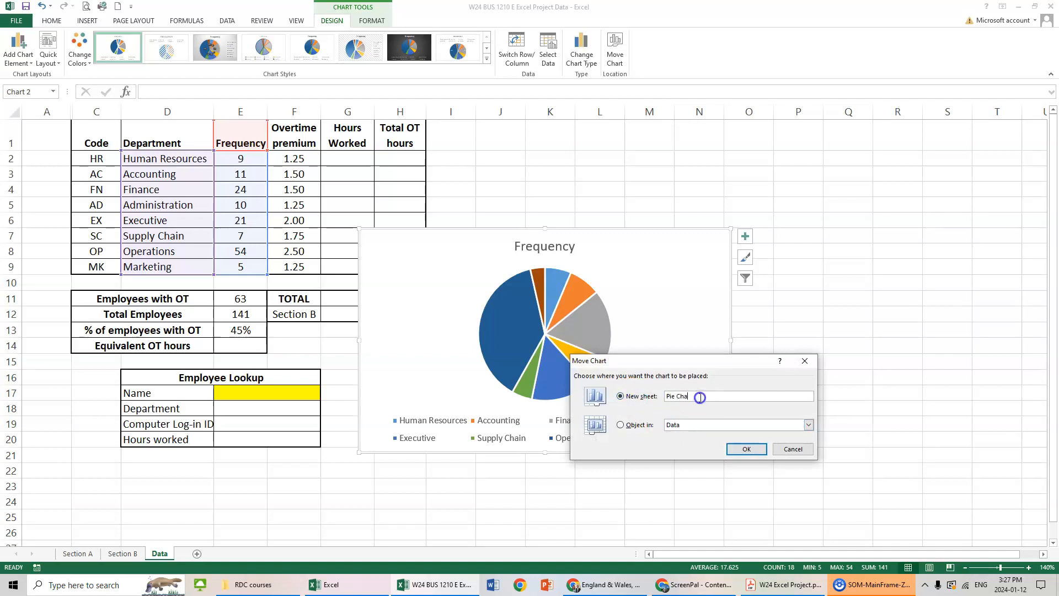
click(747, 449)
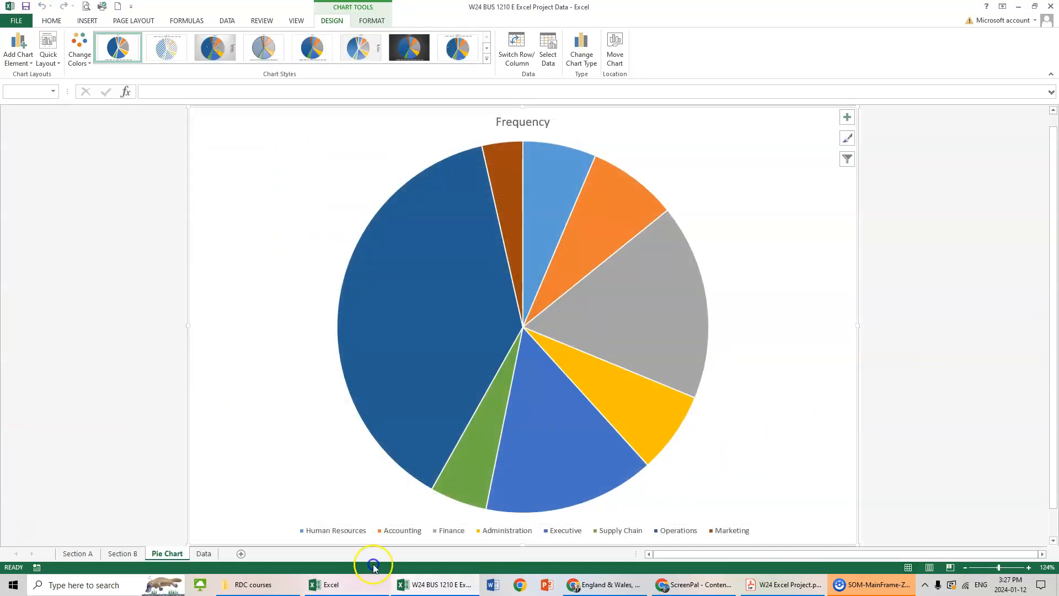
drag(203, 555, 158, 561)
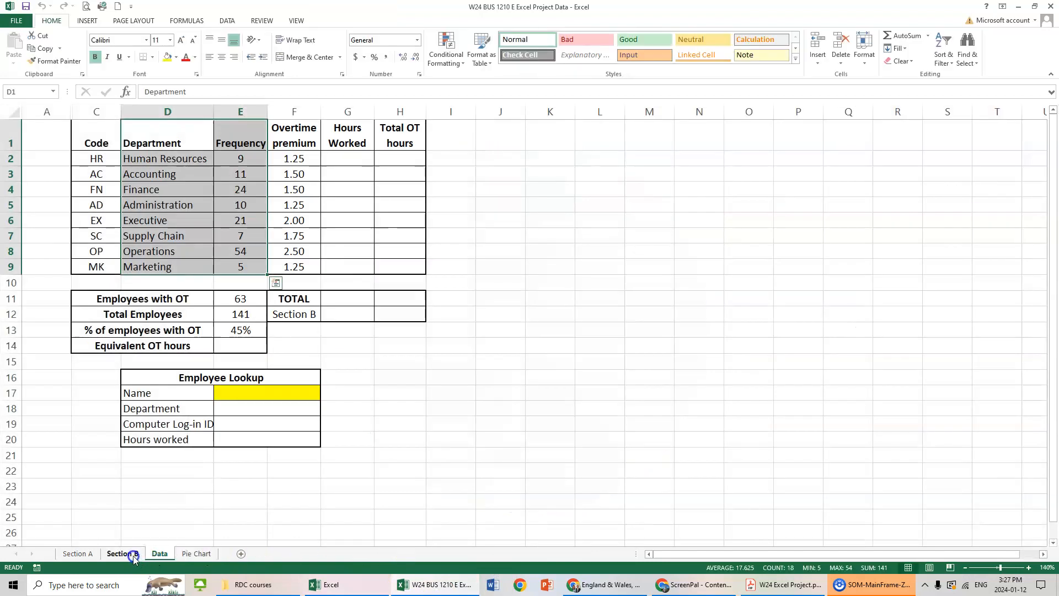
click(197, 554)
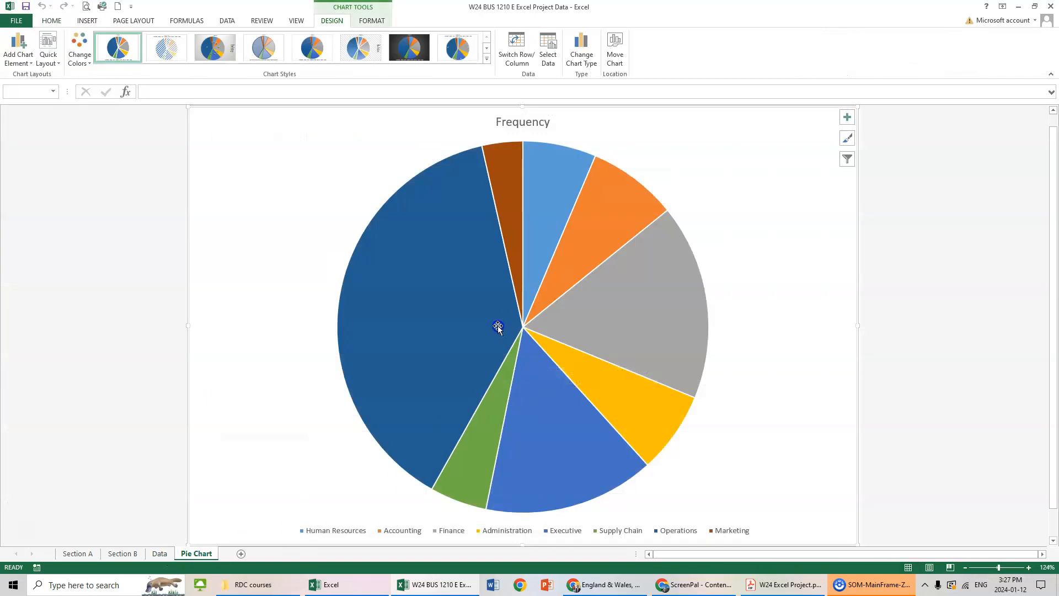
Add data labels with category name and value at the outside end of the pie slices, and delete the legend.
right_click(436, 288)
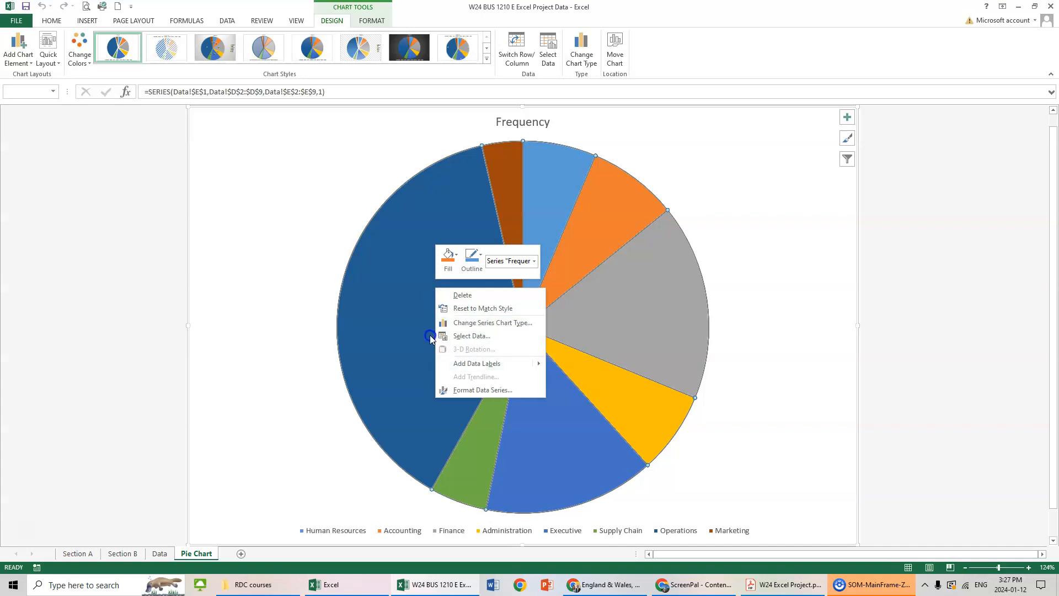
click(472, 363)
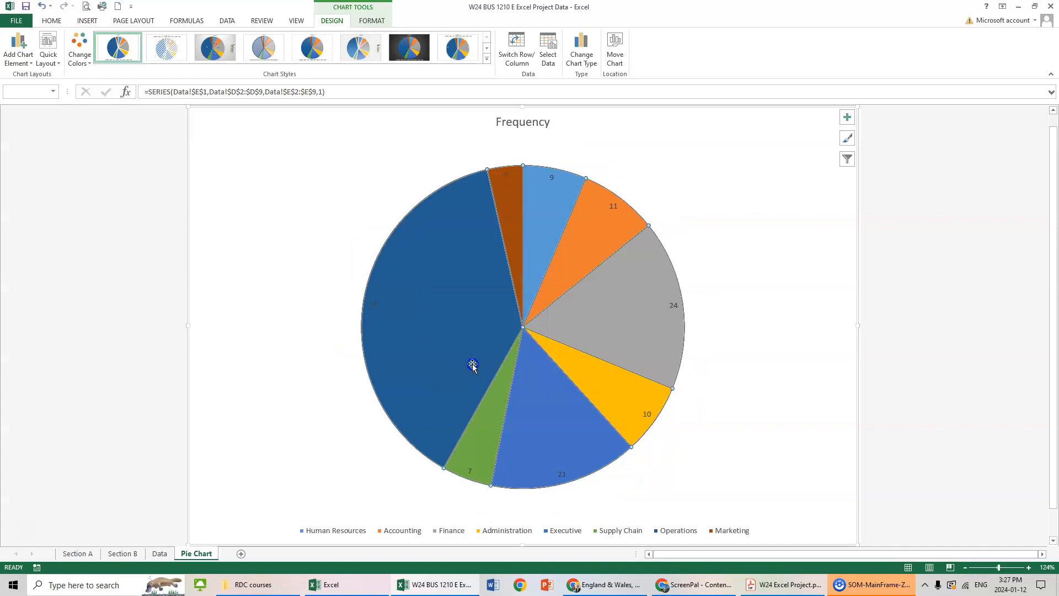
right_click(459, 337)
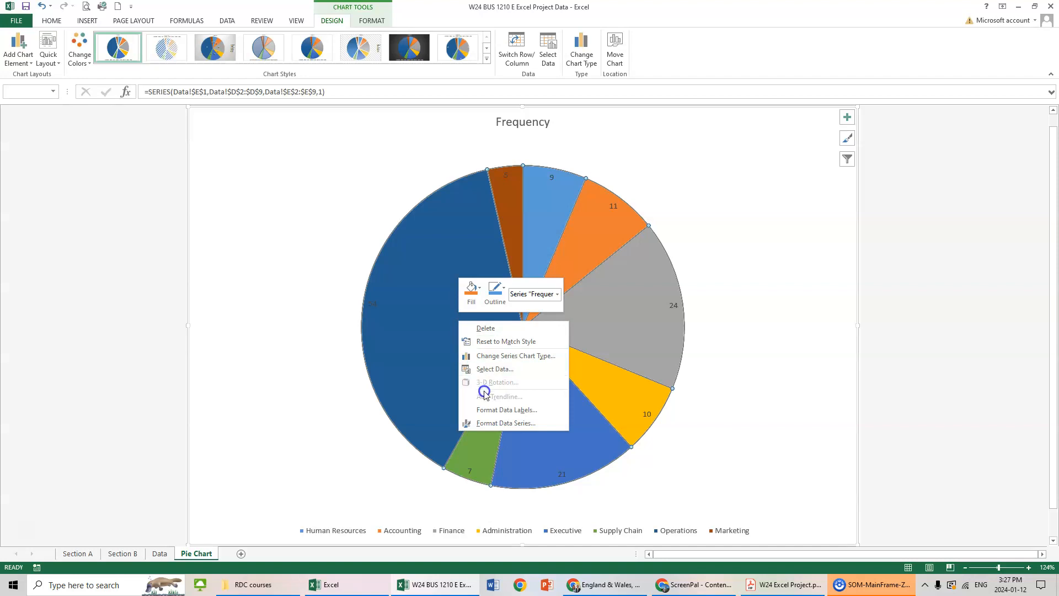
click(489, 412)
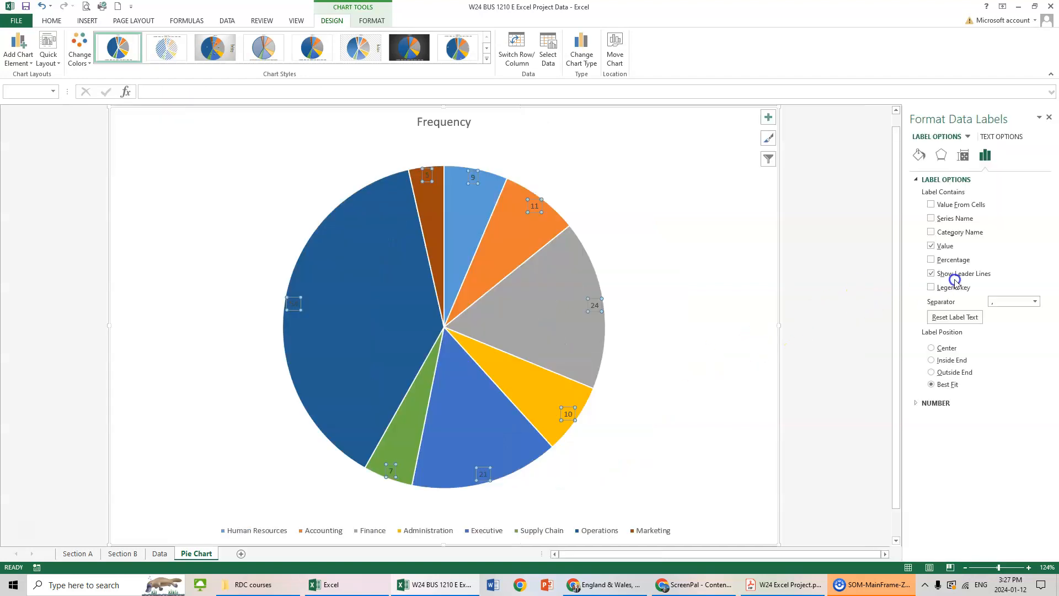
click(940, 244)
click(932, 233)
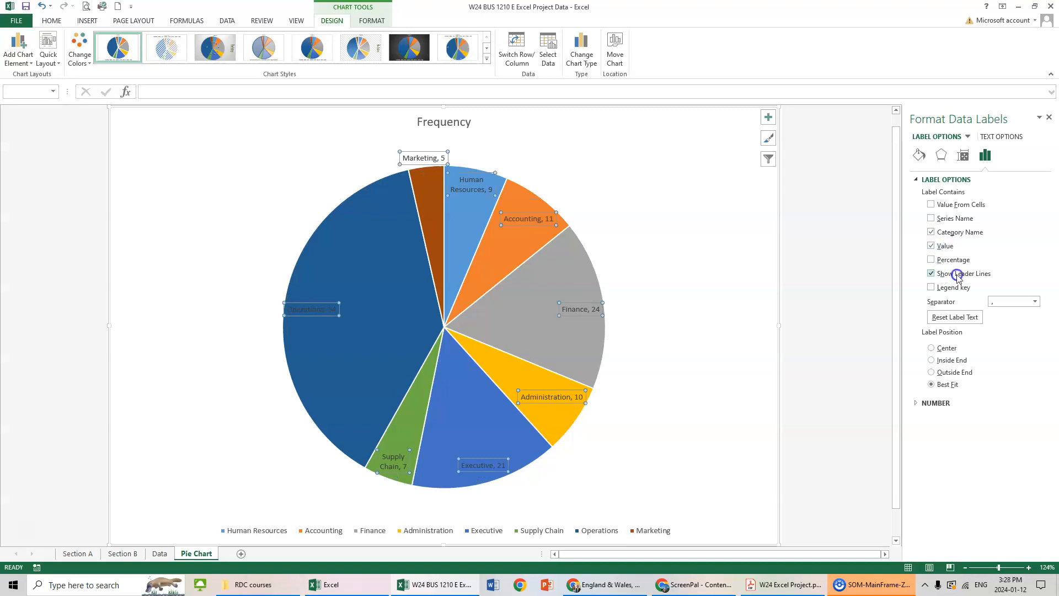
click(932, 373)
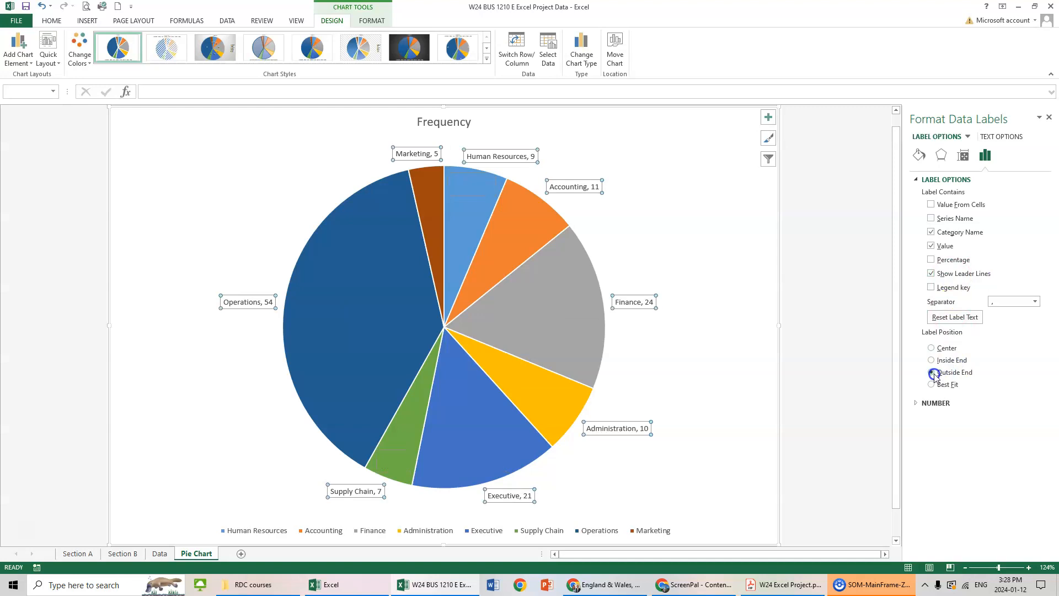
click(1049, 120)
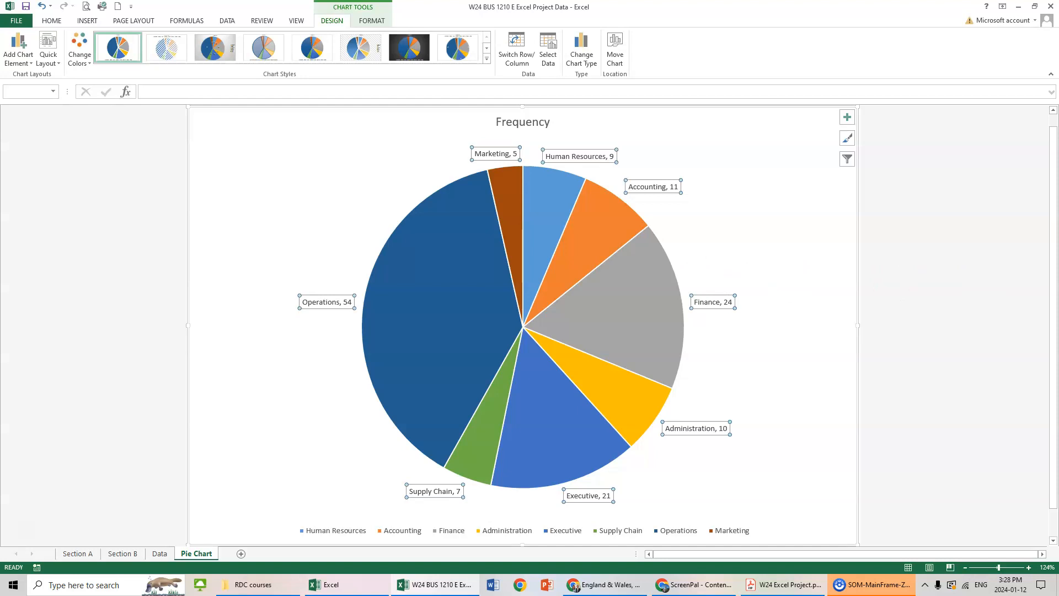
click(622, 531)
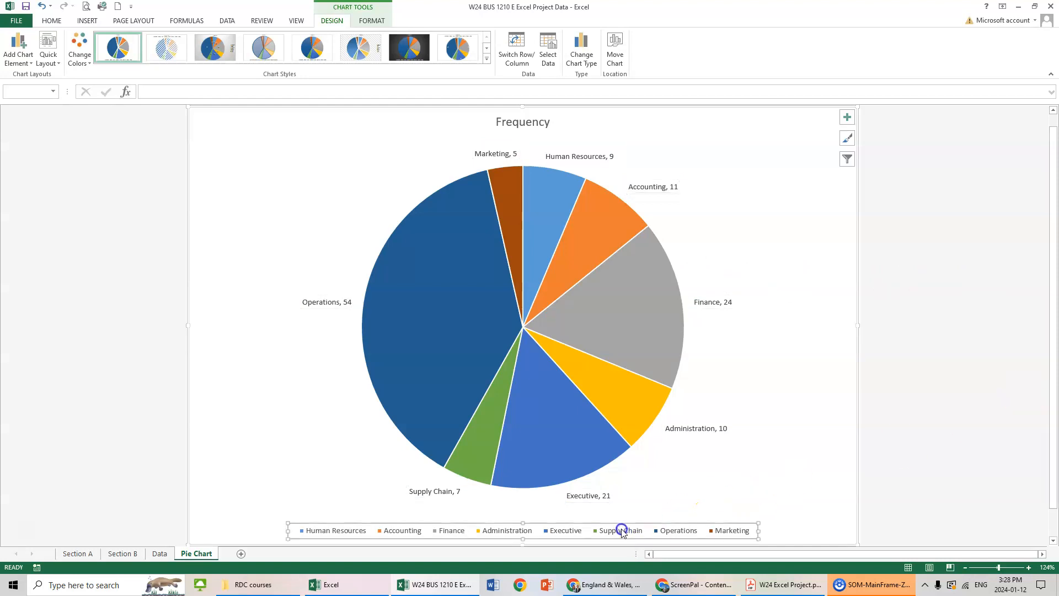
key(Delete)
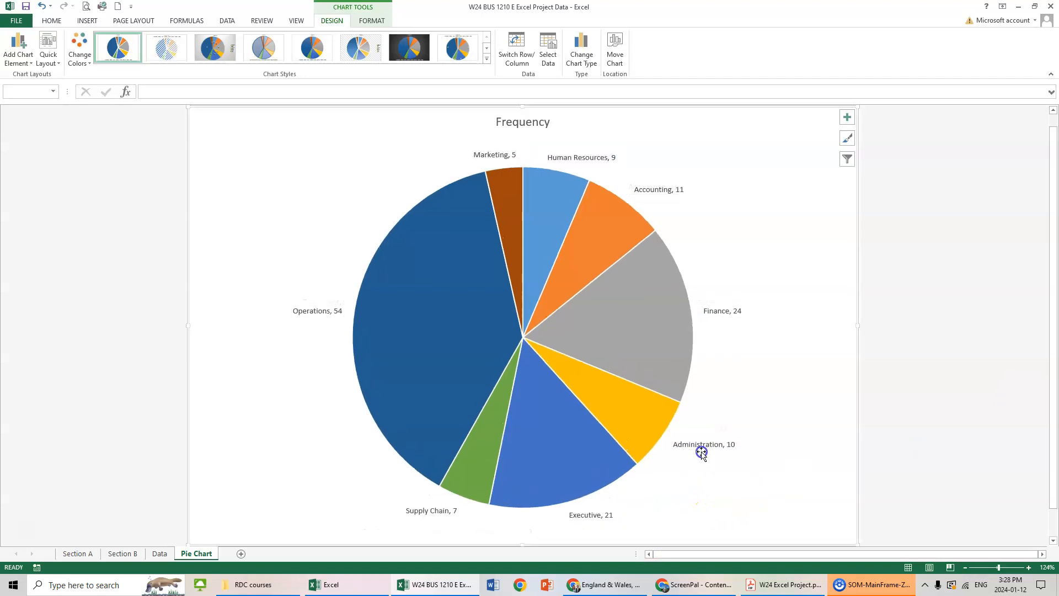
Enlarge the font of all the pie chart's data labels to 18 points.
click(720, 312)
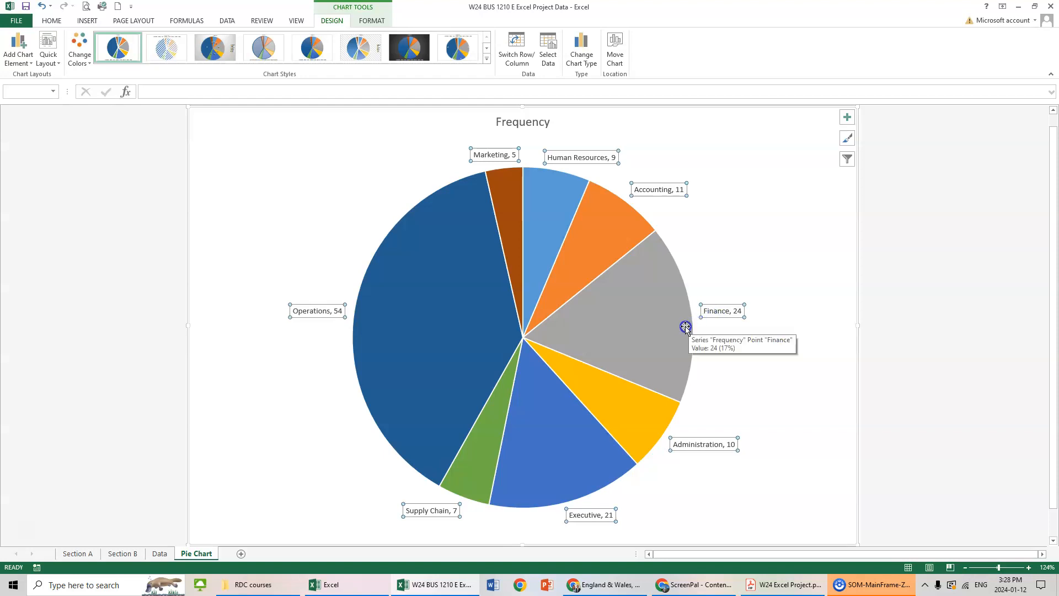
click(51, 21)
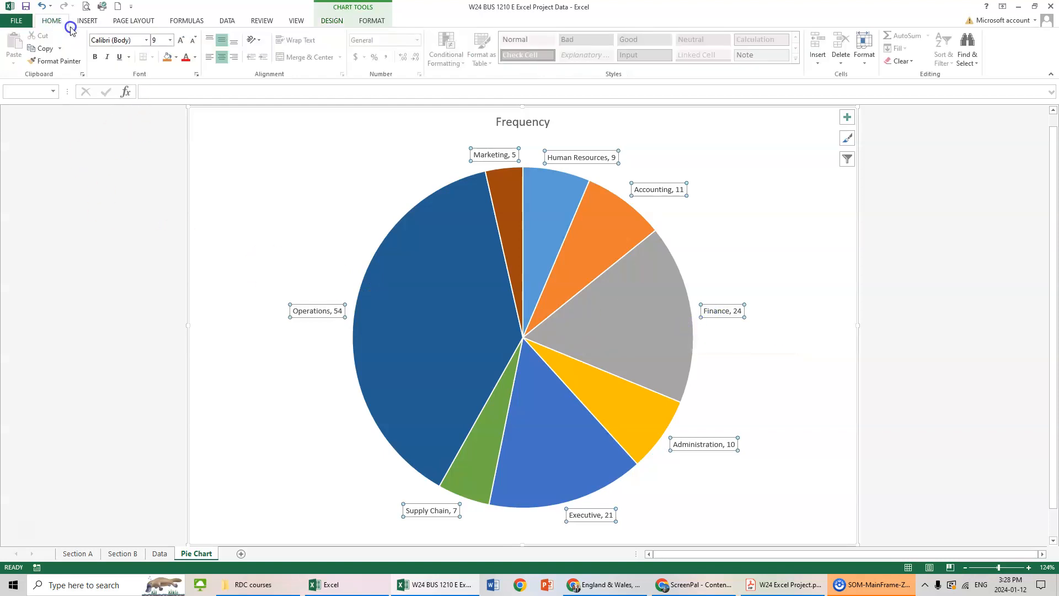
click(169, 40)
click(170, 40)
click(170, 41)
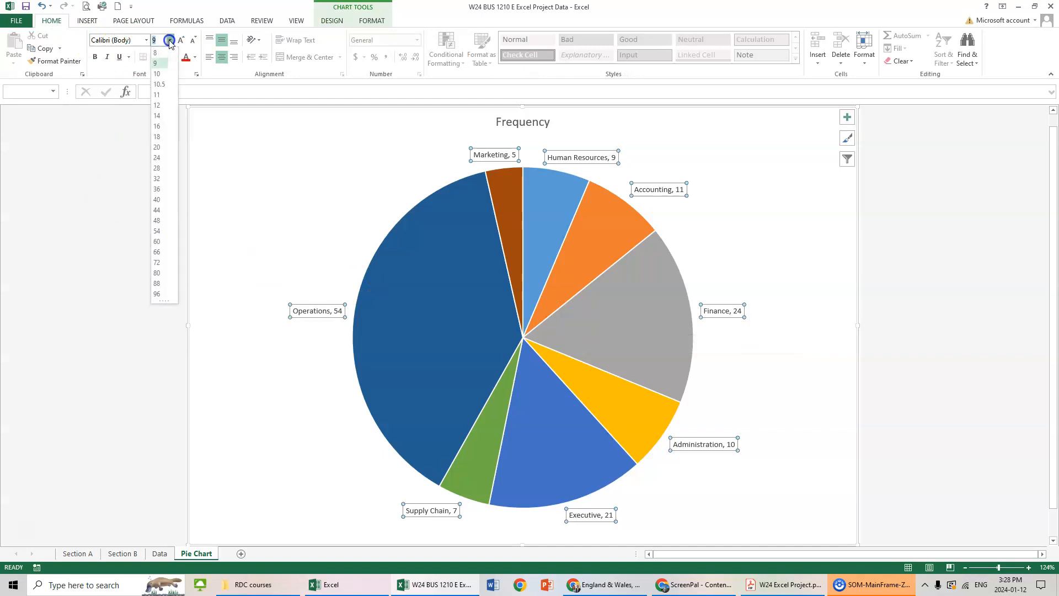
click(180, 40)
click(180, 41)
click(180, 40)
click(180, 41)
click(180, 42)
click(180, 42)
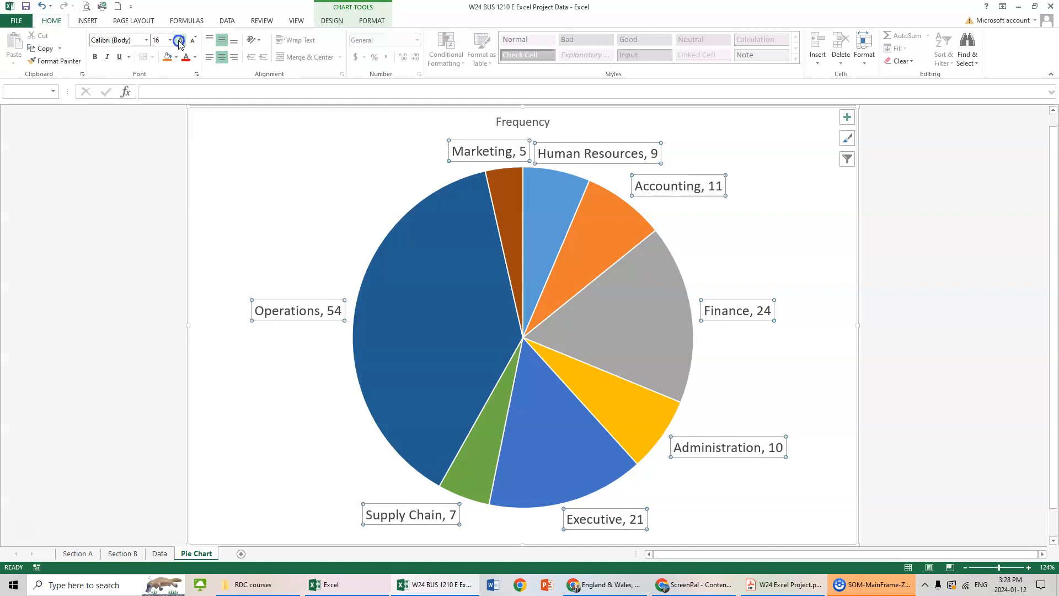
click(180, 42)
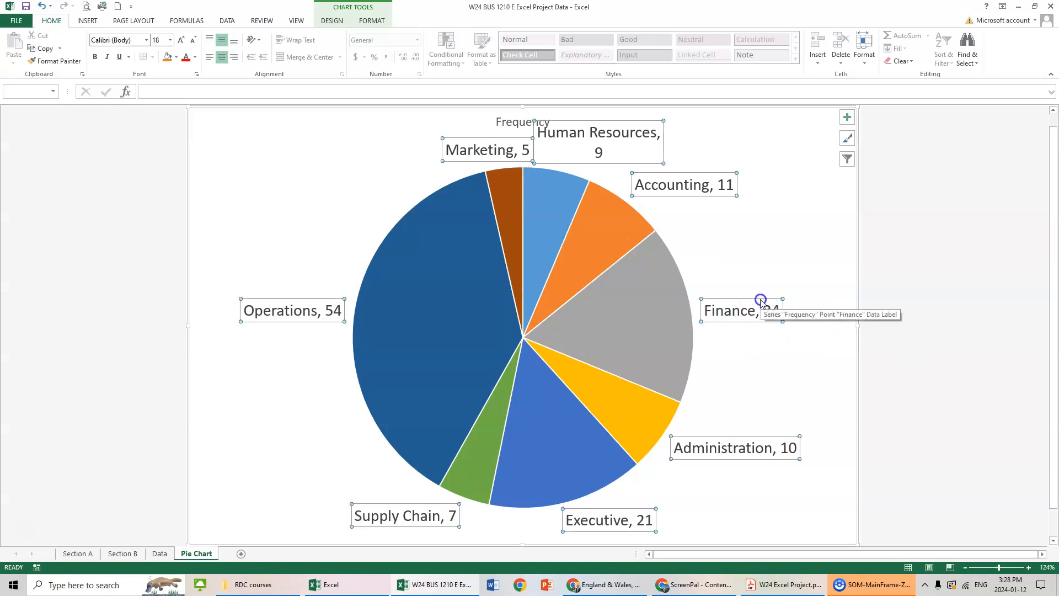
Move the Finance, Administration, Executive and Supply Chain data labels horizontally outward from the pie to bring out their leader lines.
drag(761, 300, 804, 299)
click(748, 443)
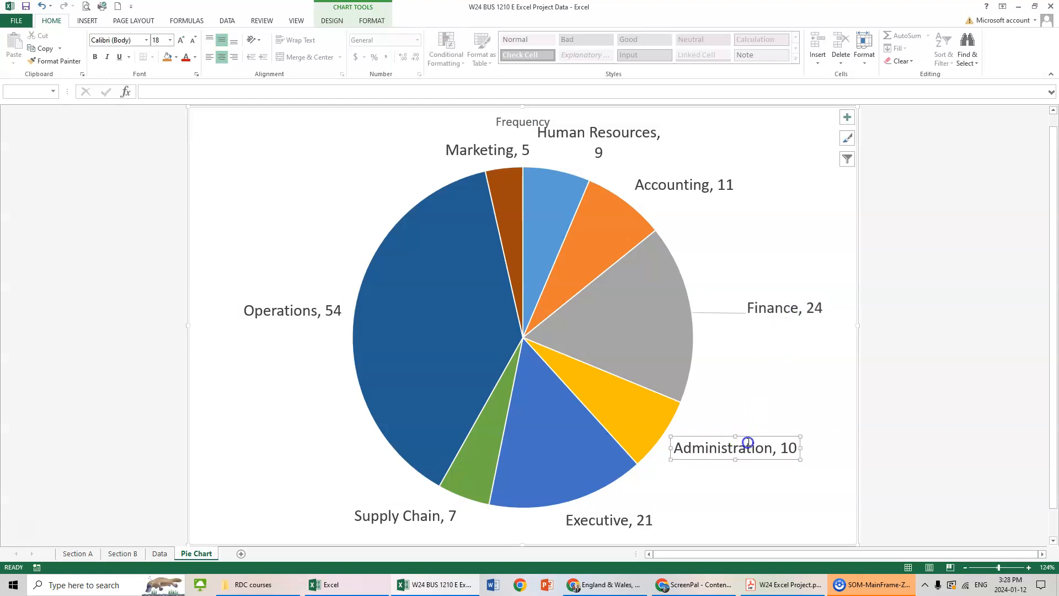
drag(748, 442, 780, 442)
click(607, 525)
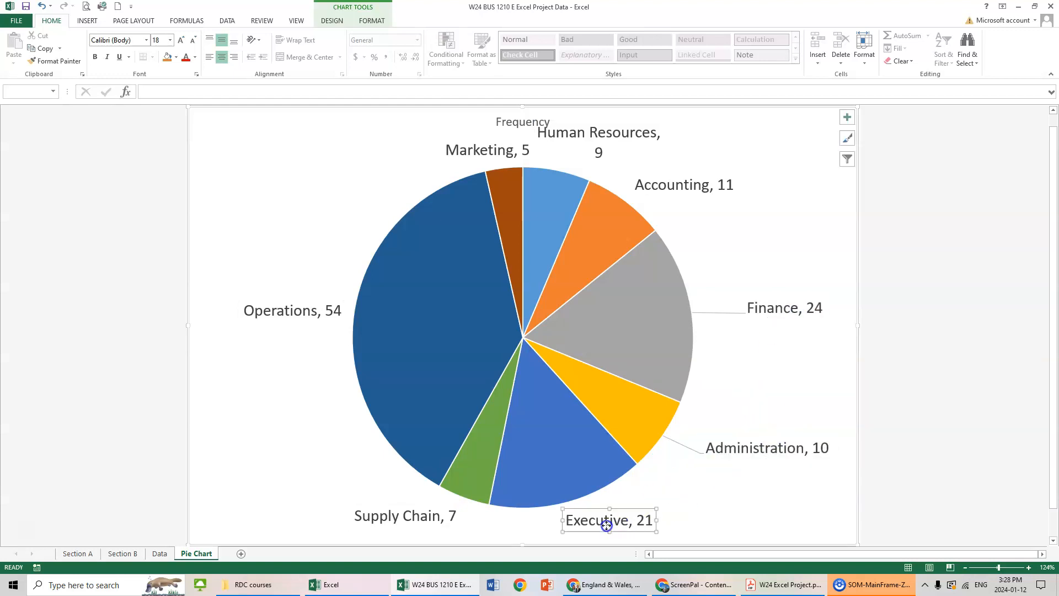
drag(631, 512, 704, 511)
click(415, 515)
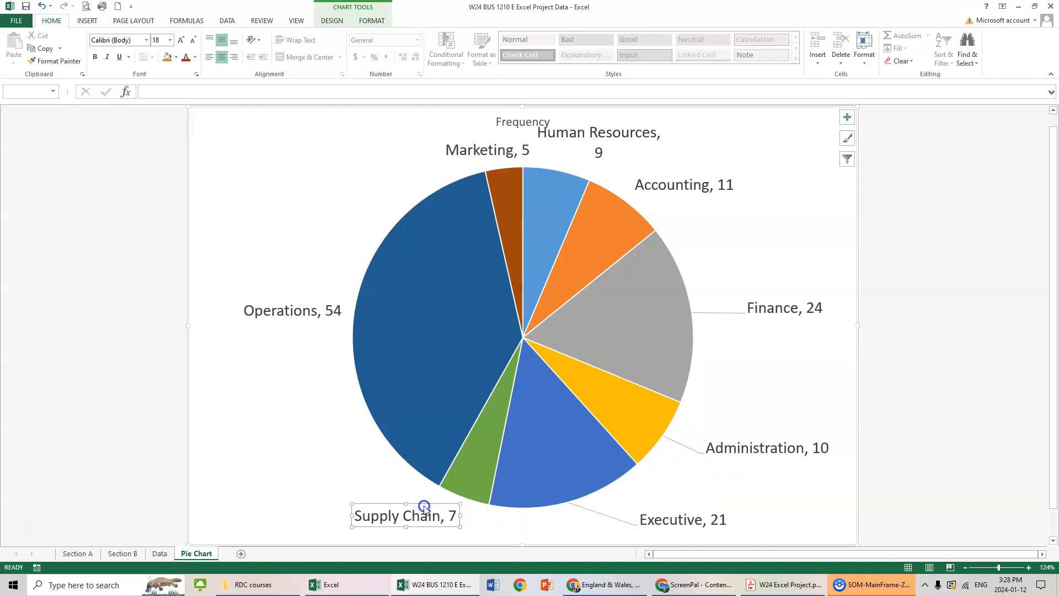
drag(427, 506, 351, 504)
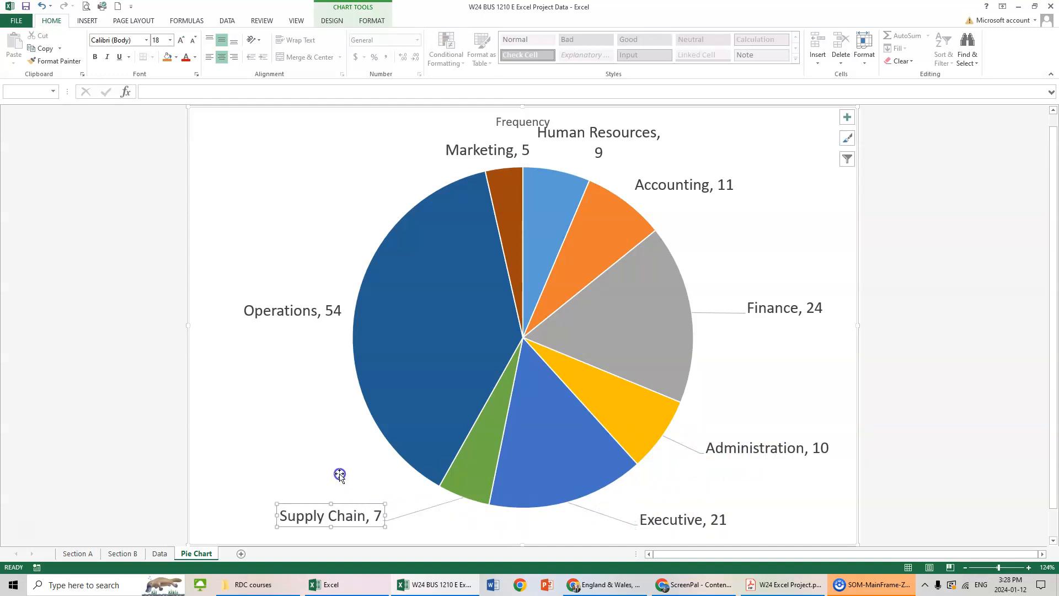
Move the Operations and Marketing data labels outward to the left of the pie and the Human Resources label to its upper right.
click(304, 306)
drag(309, 301, 260, 299)
click(499, 143)
drag(506, 141, 379, 135)
click(619, 128)
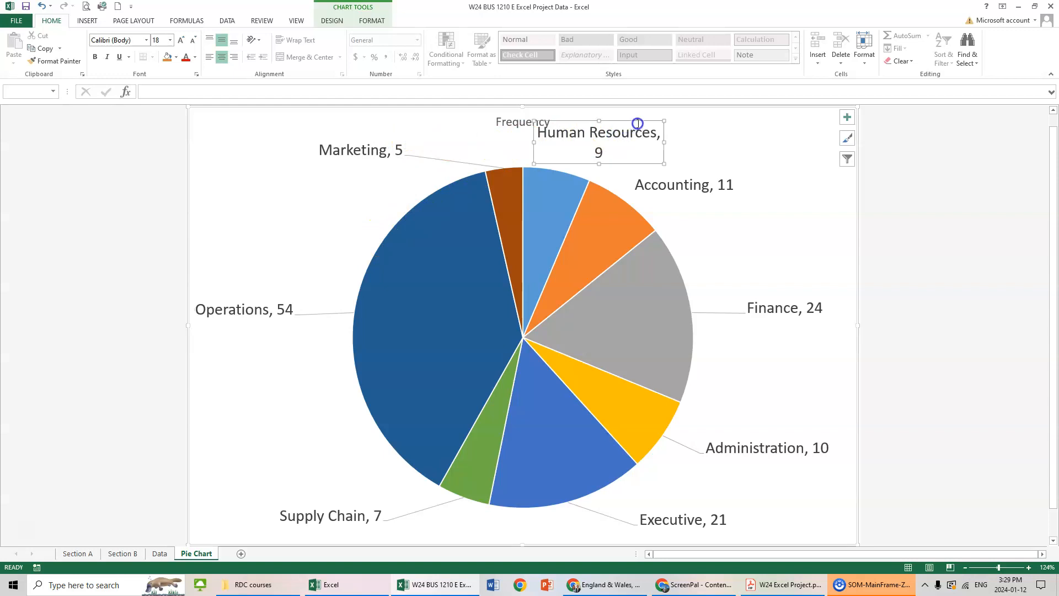
drag(639, 122, 834, 145)
Replace the chart title with "Departments".
click(530, 126)
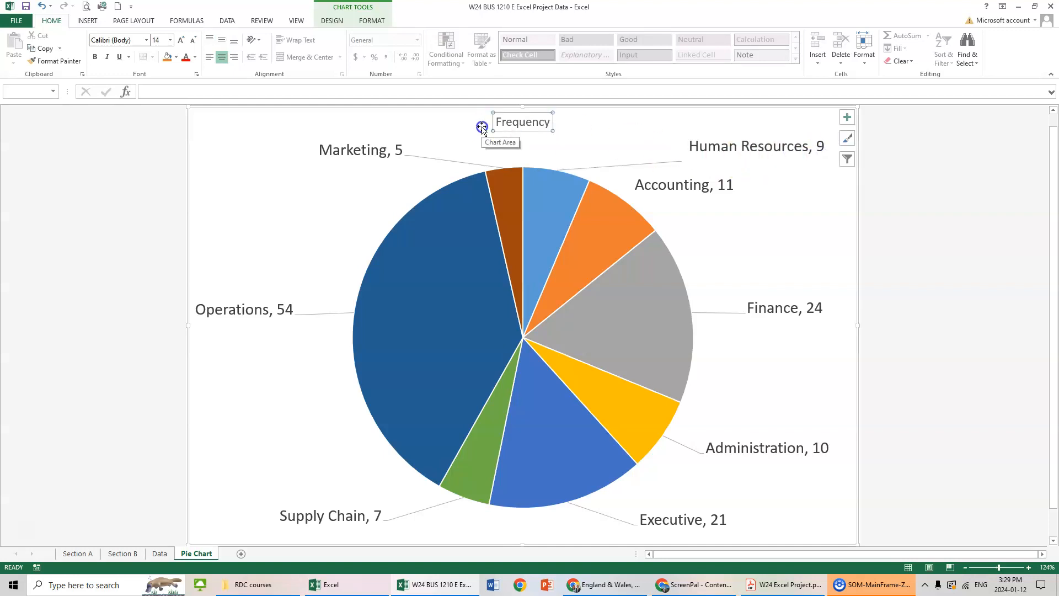
text(Departments)
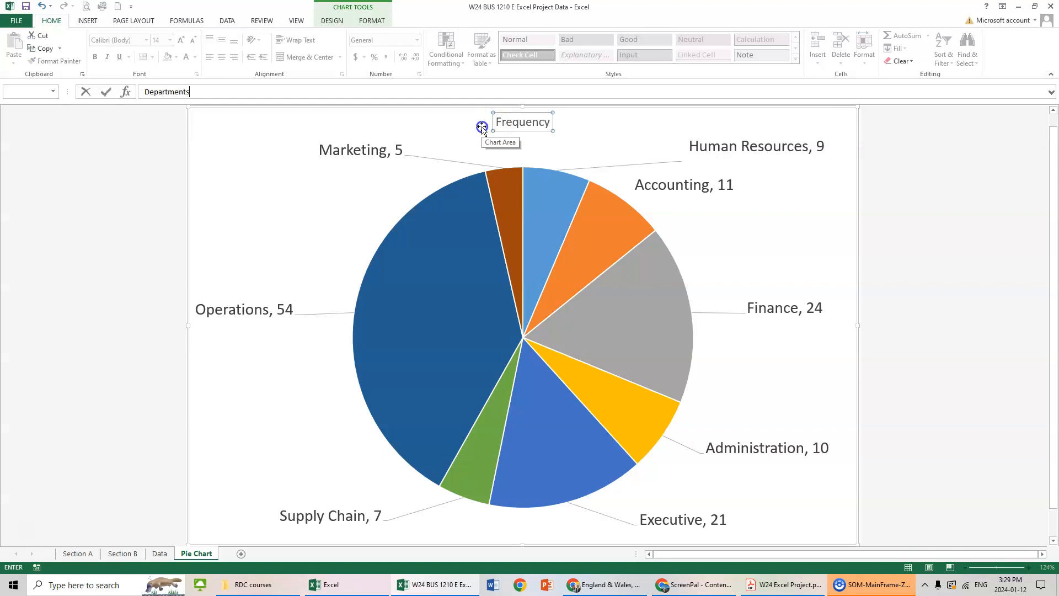
key(Return)
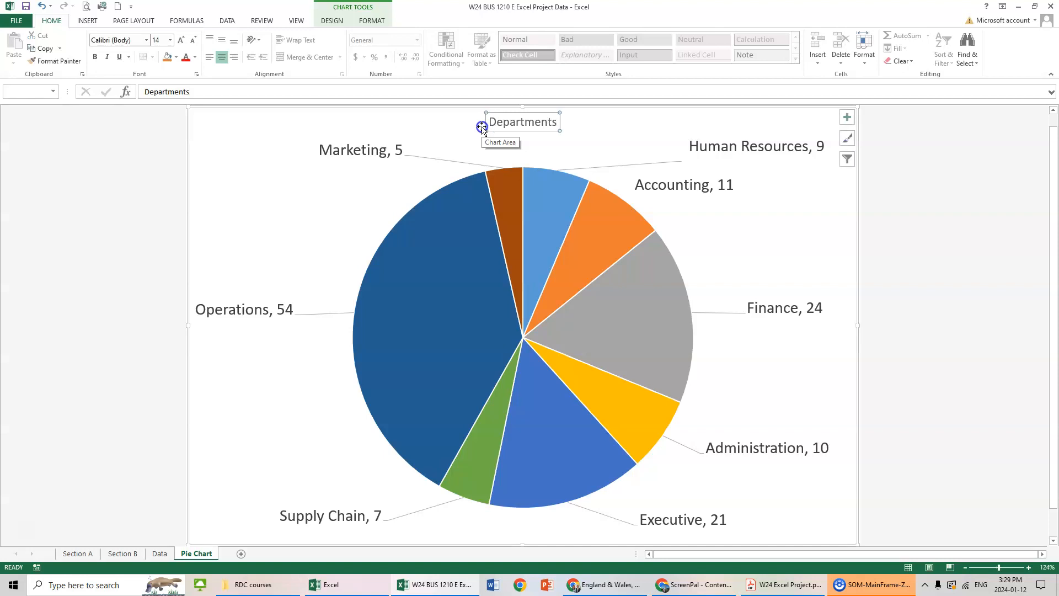
Enlarge the chart title's font to 24 points.
click(184, 39)
click(182, 39)
click(182, 39)
click(182, 39)
click(180, 40)
click(180, 40)
click(179, 40)
click(192, 40)
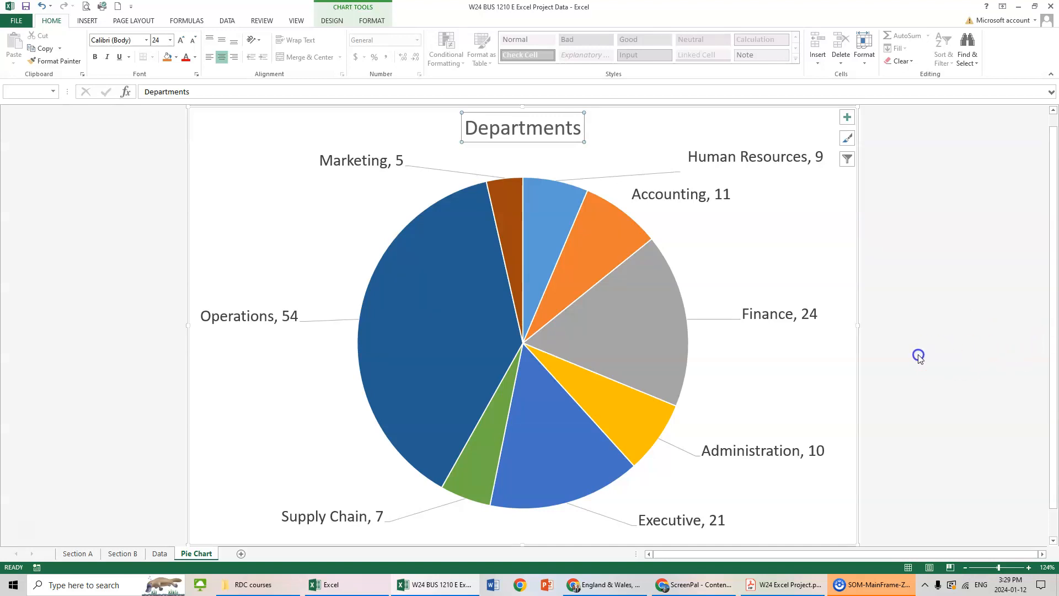
Explode only the Finance slice by pulling it out of the pie, and return to the Data sheet.
click(636, 333)
click(637, 331)
drag(631, 342, 706, 361)
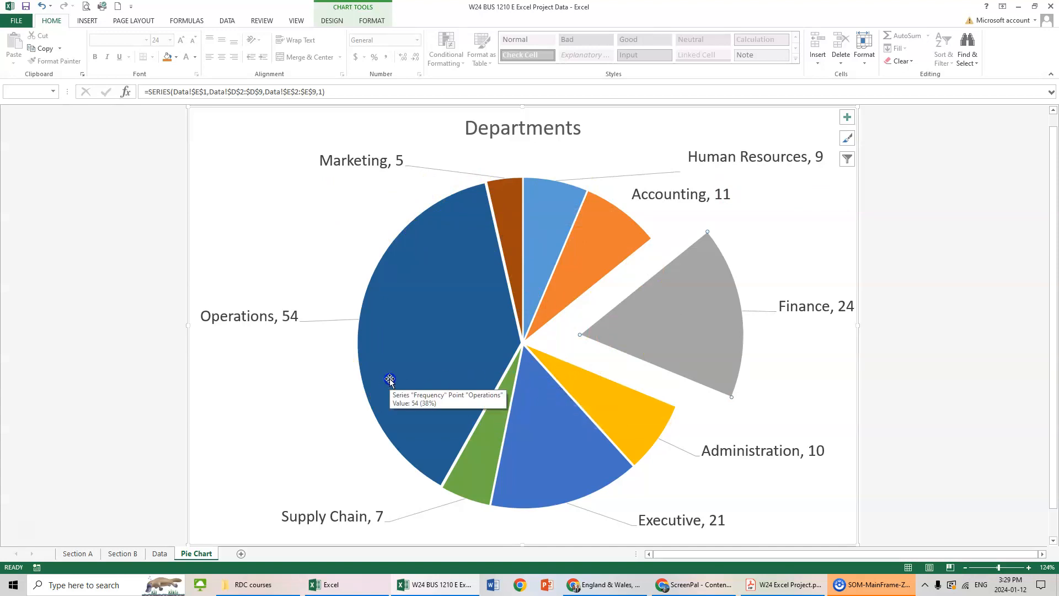
click(160, 554)
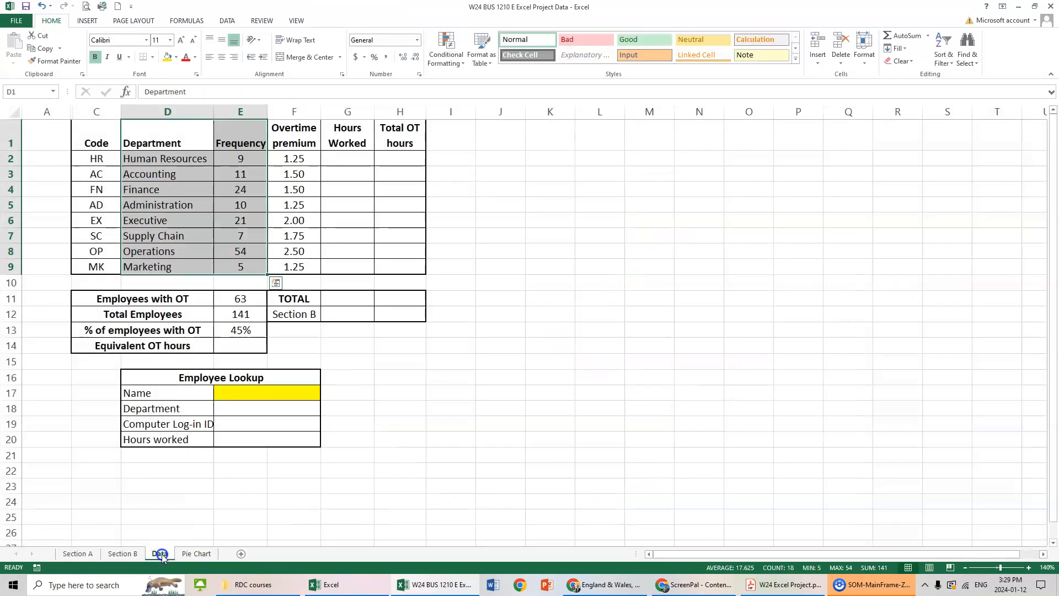
Start a SUMIF function in G2 of the Data sheet with C2:F142 on the Section B sheet as its range.
click(348, 160)
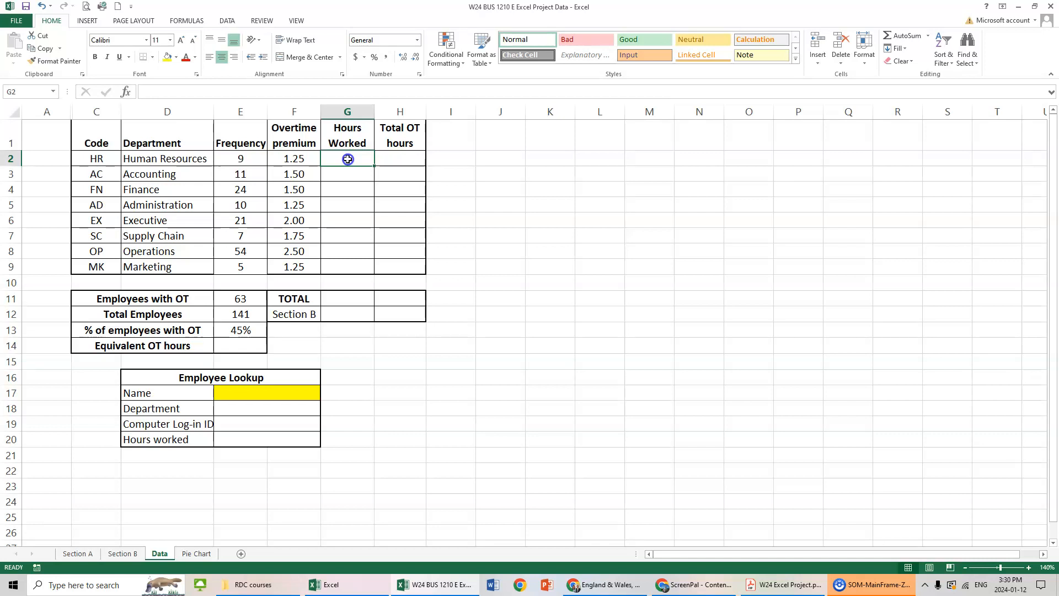
text(=s)
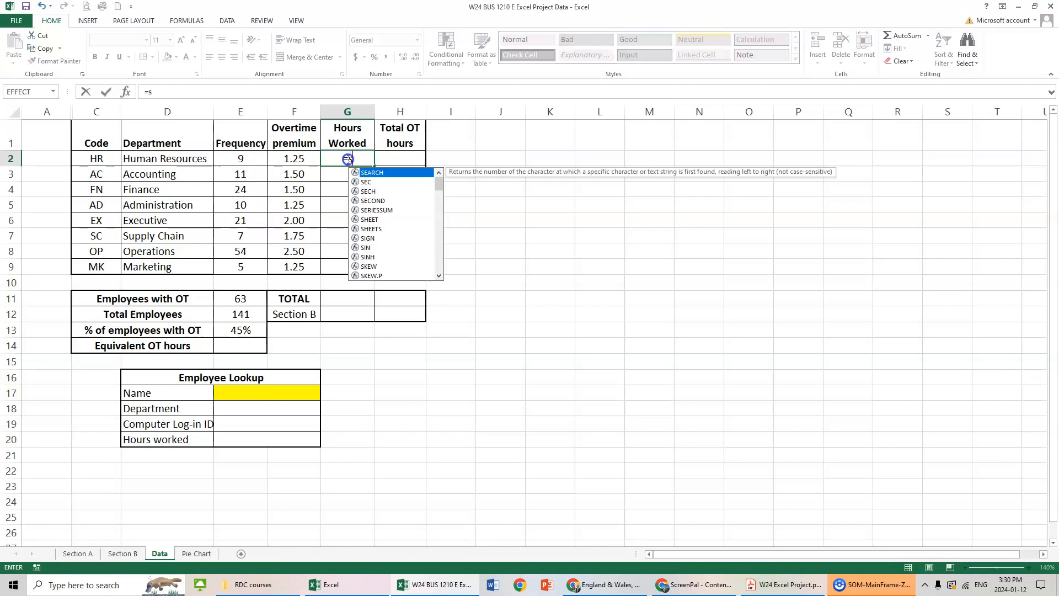
text(umif()
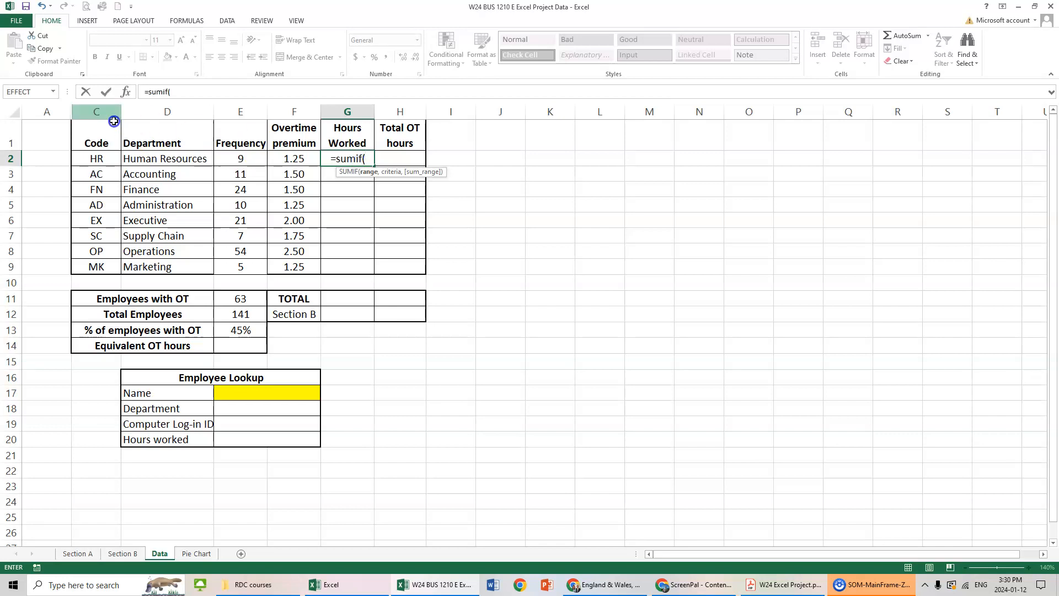
click(126, 91)
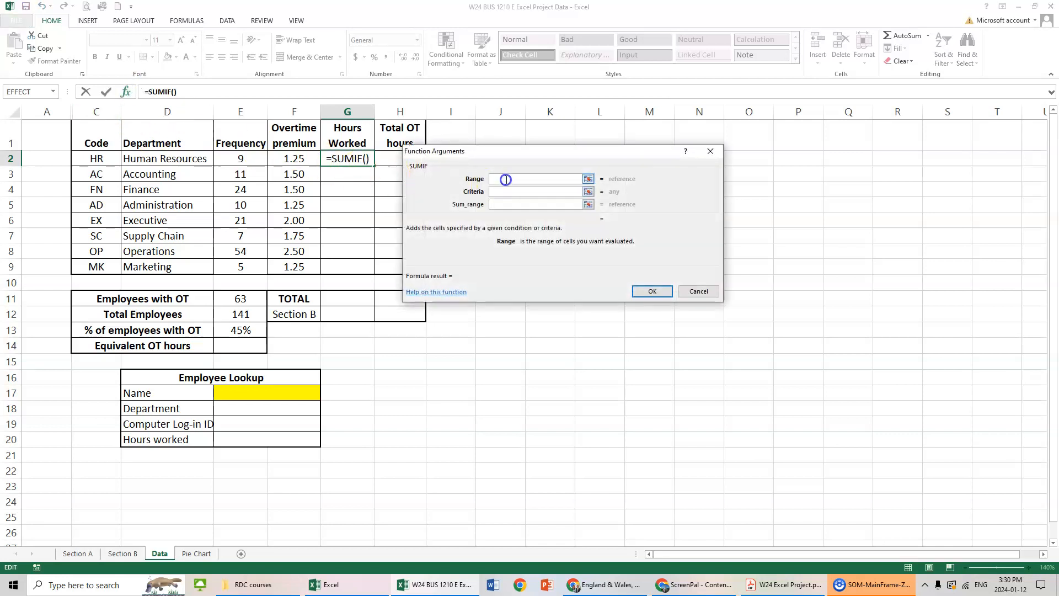
click(137, 554)
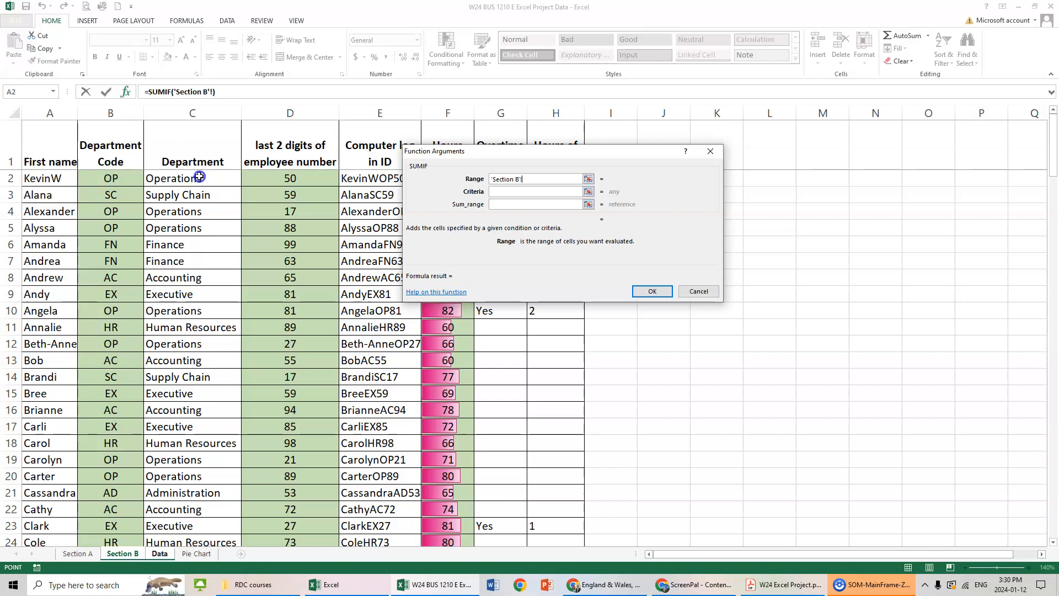
drag(197, 178, 461, 511)
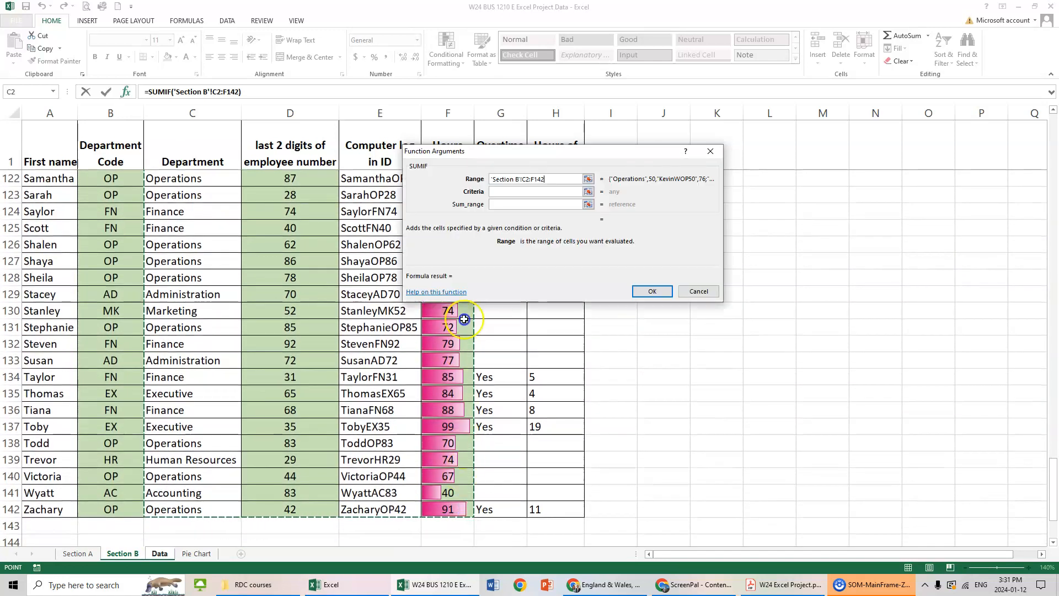
Complete the G2 SUMIF with D2 as the criteria and Section B's F2:F142 as the sum range.
click(504, 191)
click(186, 158)
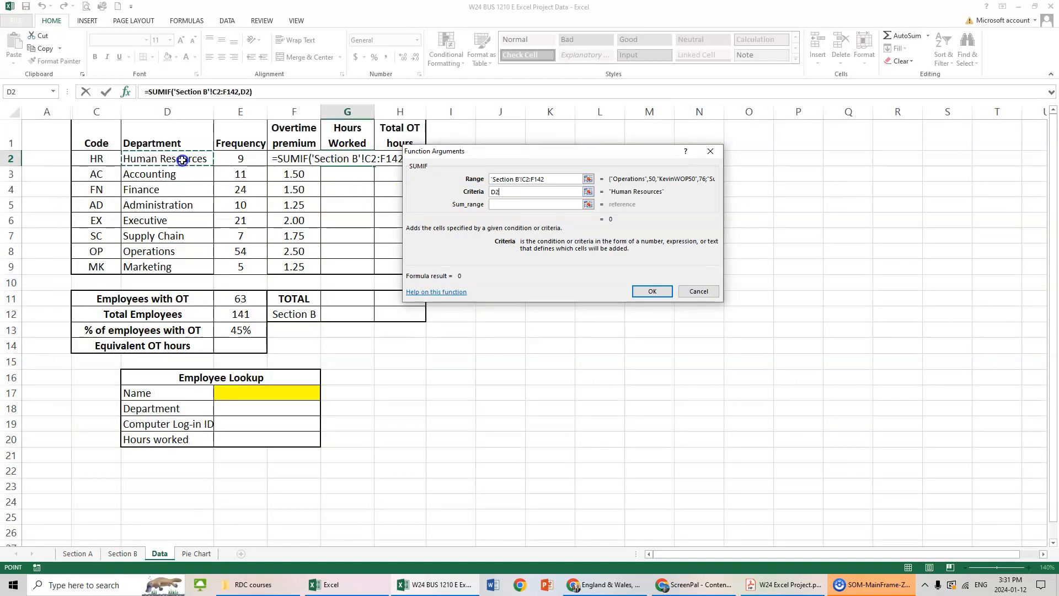
click(507, 205)
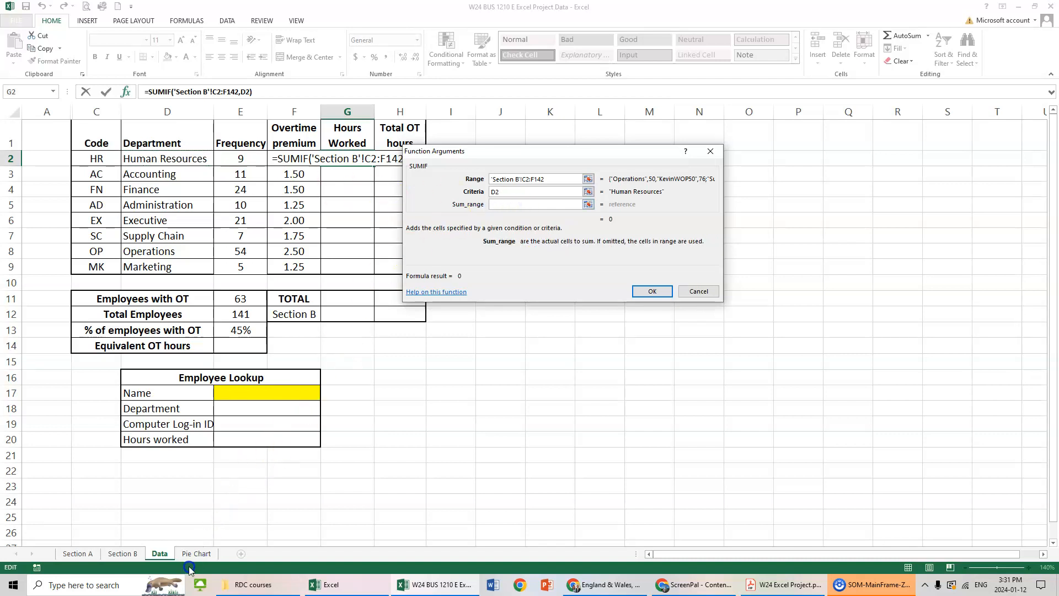
click(122, 554)
scroll(421, 457, down, 4)
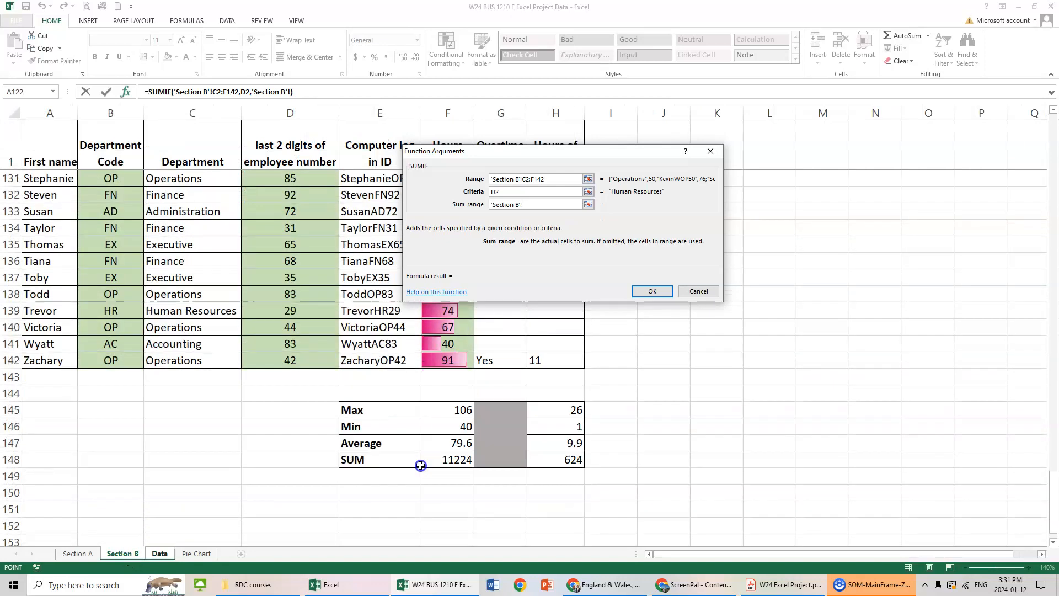
scroll(436, 409, up, 1)
drag(446, 360, 449, 182)
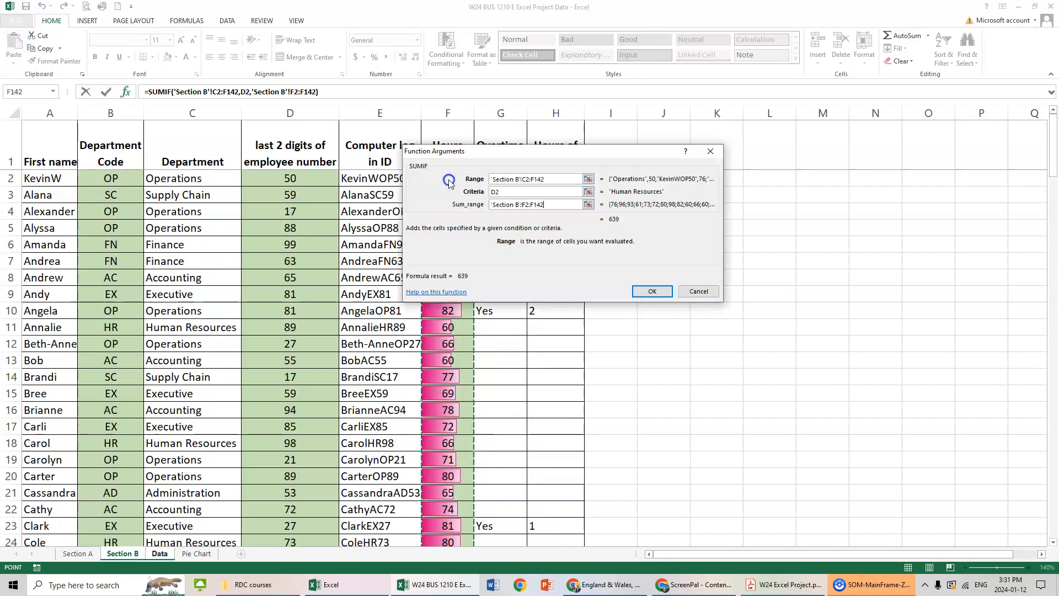
click(648, 291)
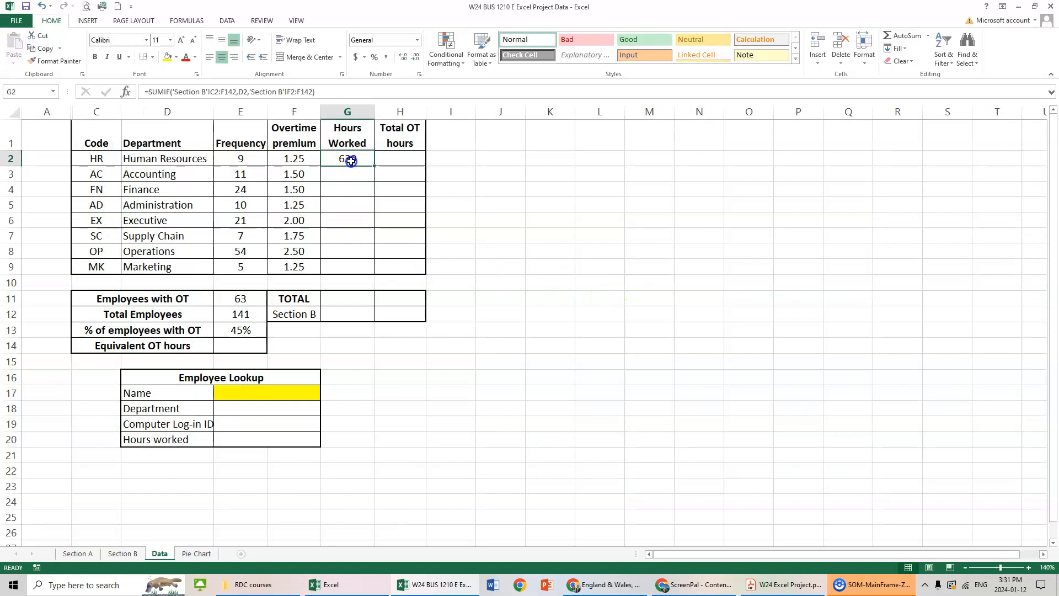
Lock the rows of the criteria range in G2's SUMIF formula so it reads 'Section B'!C$2:F$142.
click(1029, 568)
click(1030, 567)
click(1029, 568)
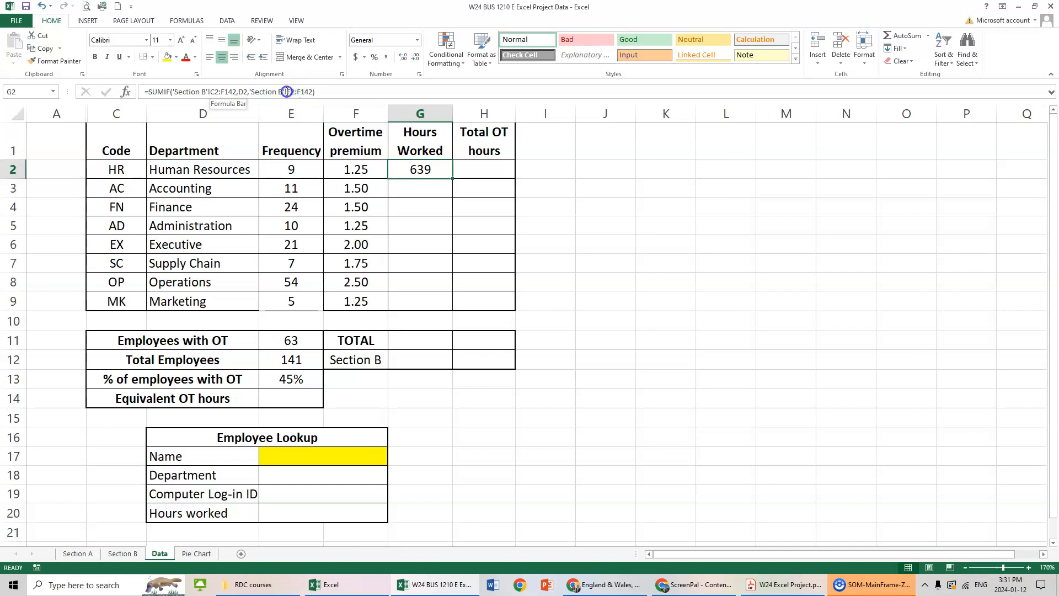
click(221, 91)
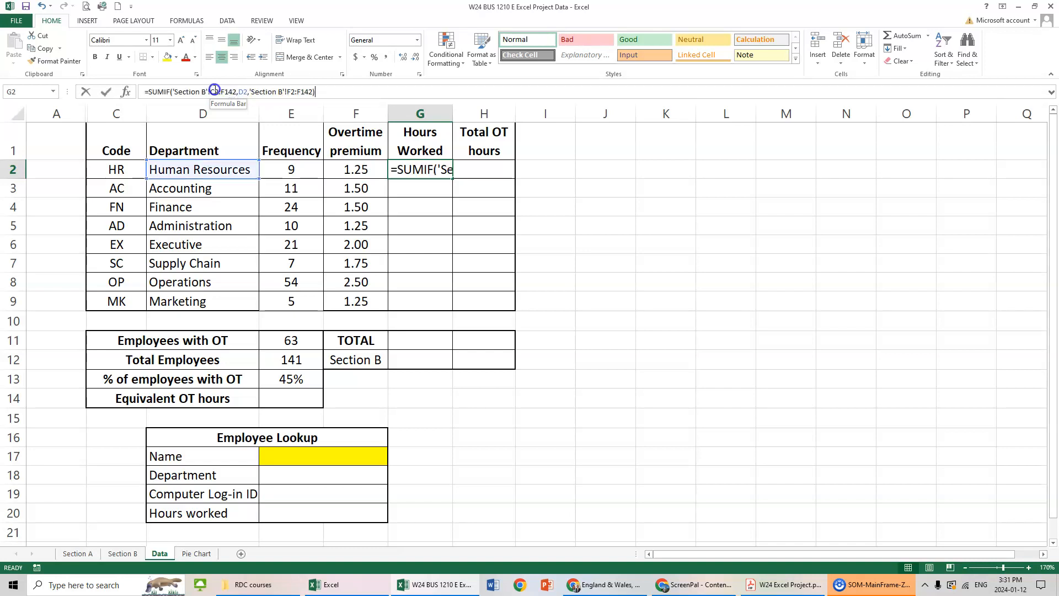
text($)
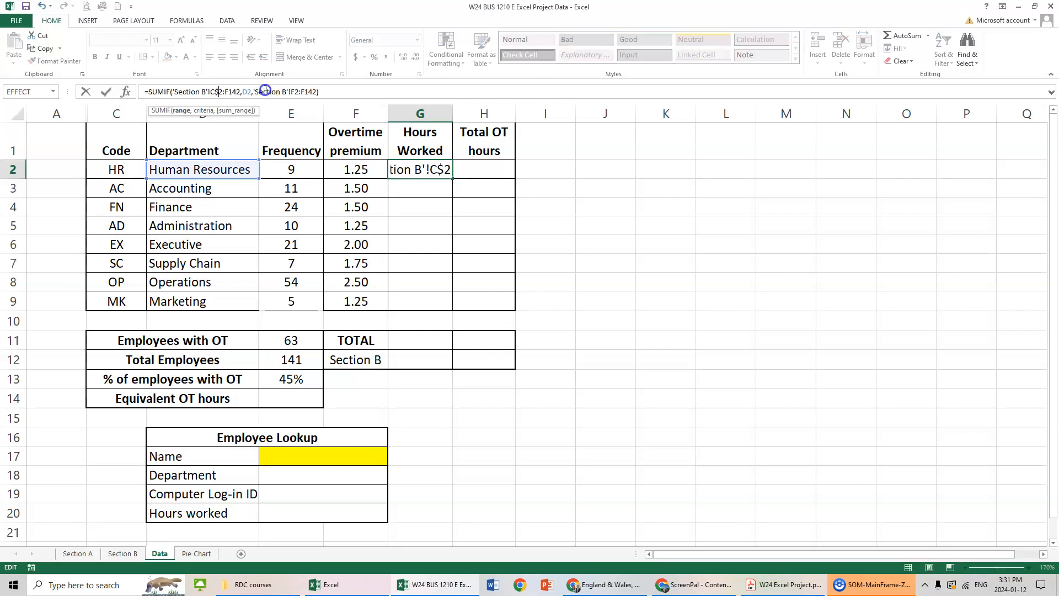
key(Right)
key(Right)
text($2:F$)
key(Right)
key(Delete)
key(Right)
key(Right)
key(Right)
key(Right)
key(Right)
key(Right)
key(Right)
key(Right)
key(Right)
key(Right)
key(Right)
key(Right)
key(Right)
key(Right)
key(Right)
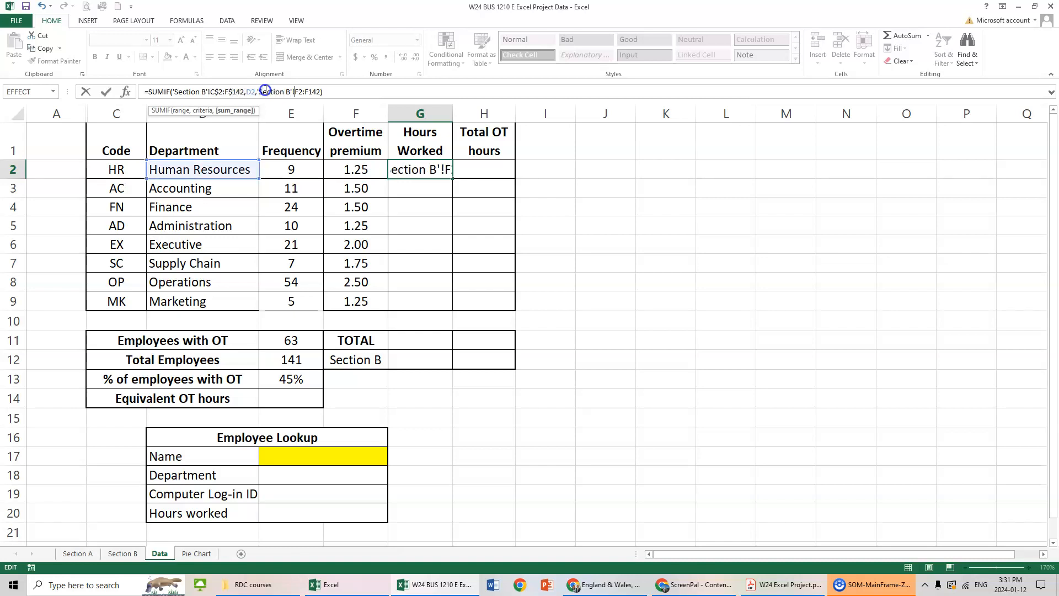
text($)
Lock the sum range in G2 as 'Section B'!F$2:F$142 and fill the formula down through G9.
key(Right)
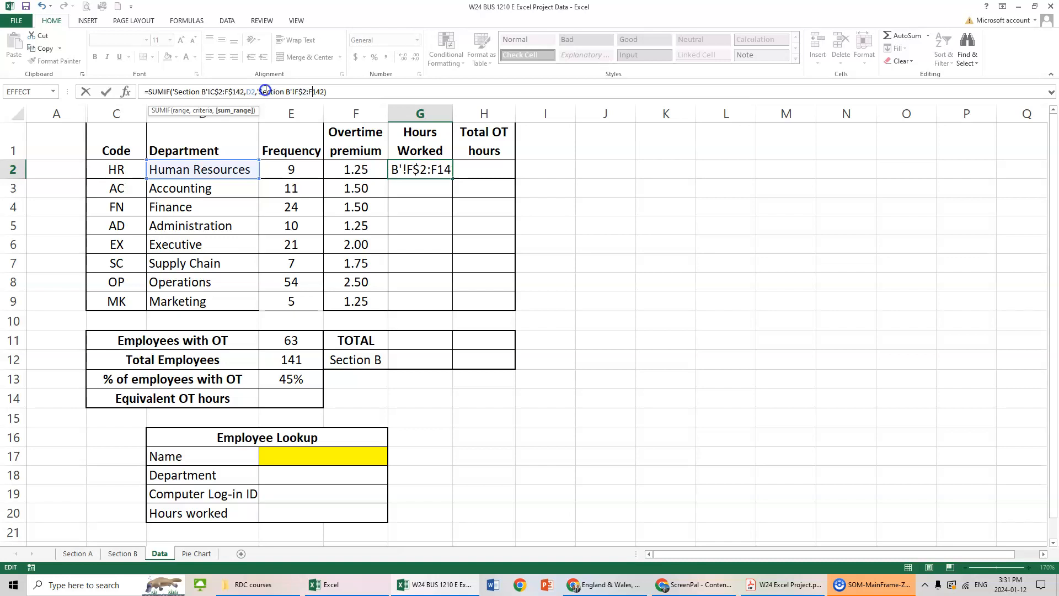
key(Return)
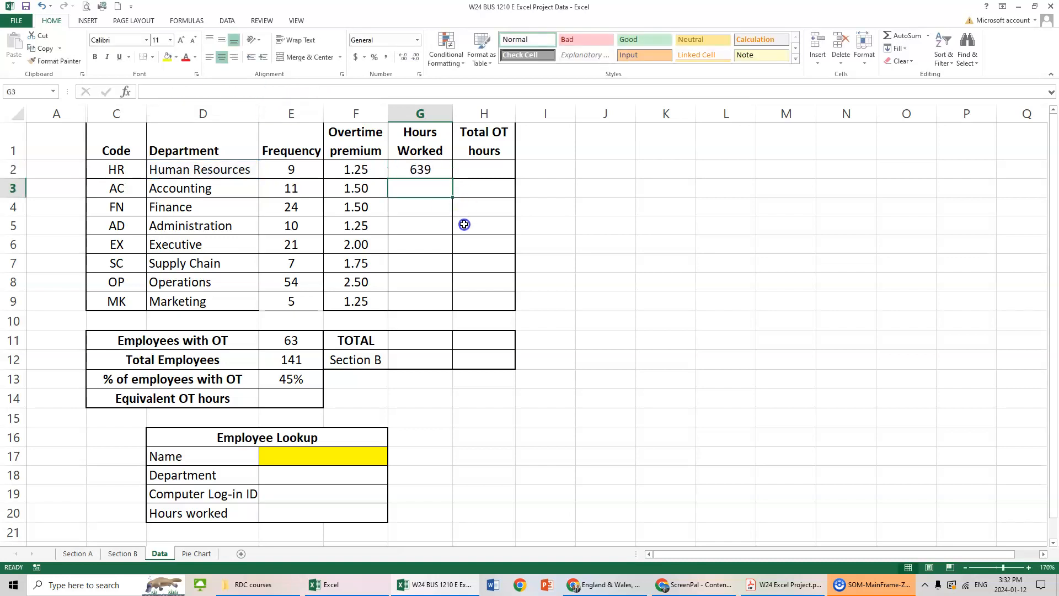
click(442, 170)
drag(451, 182, 433, 312)
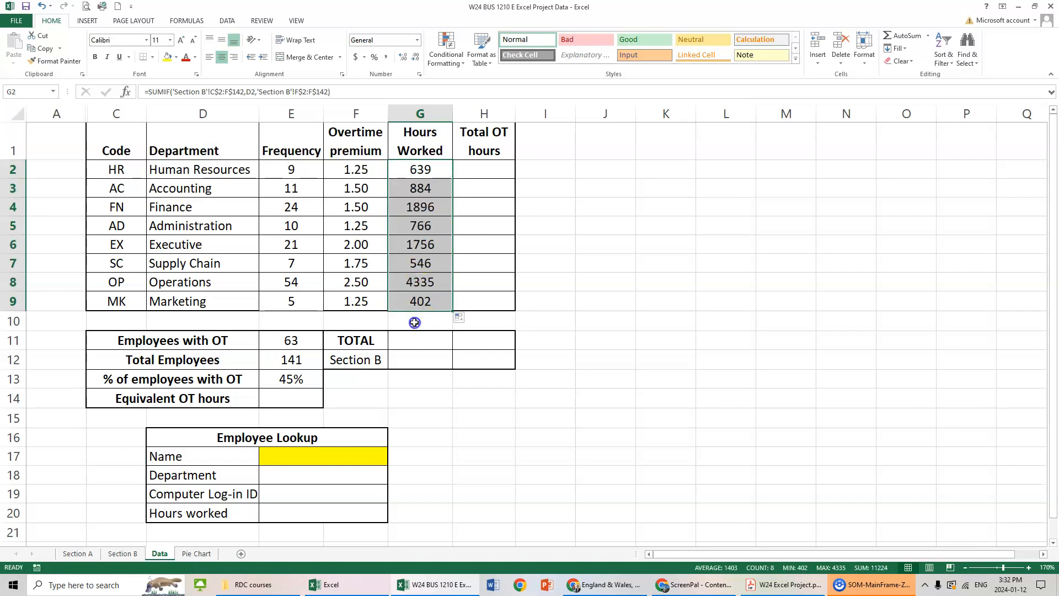
Start a SUMIF function in H2 with C2:H142 on the Section B sheet as its range.
click(494, 169)
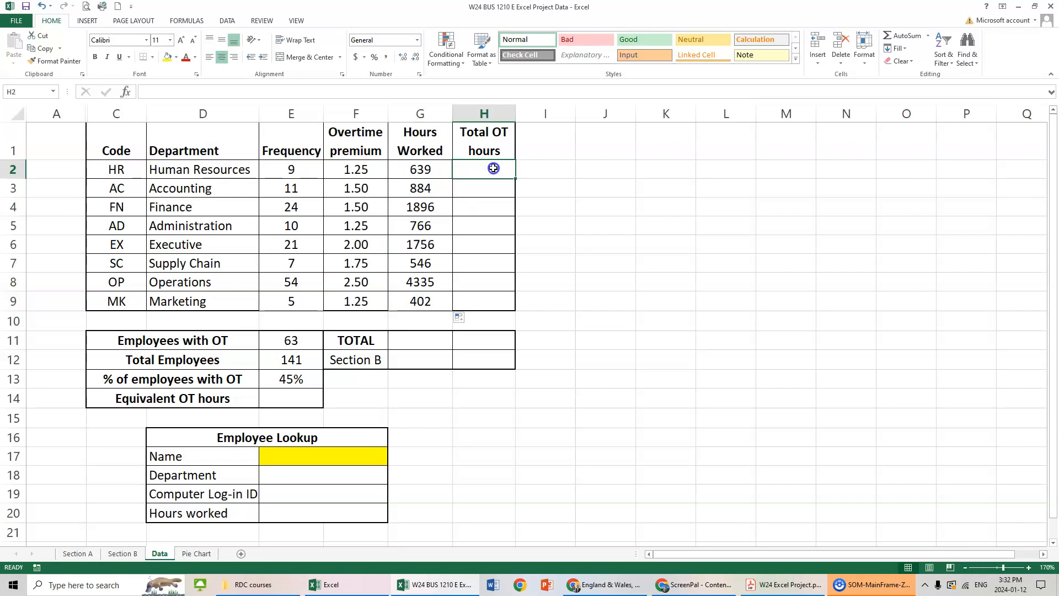
text(=sumif()
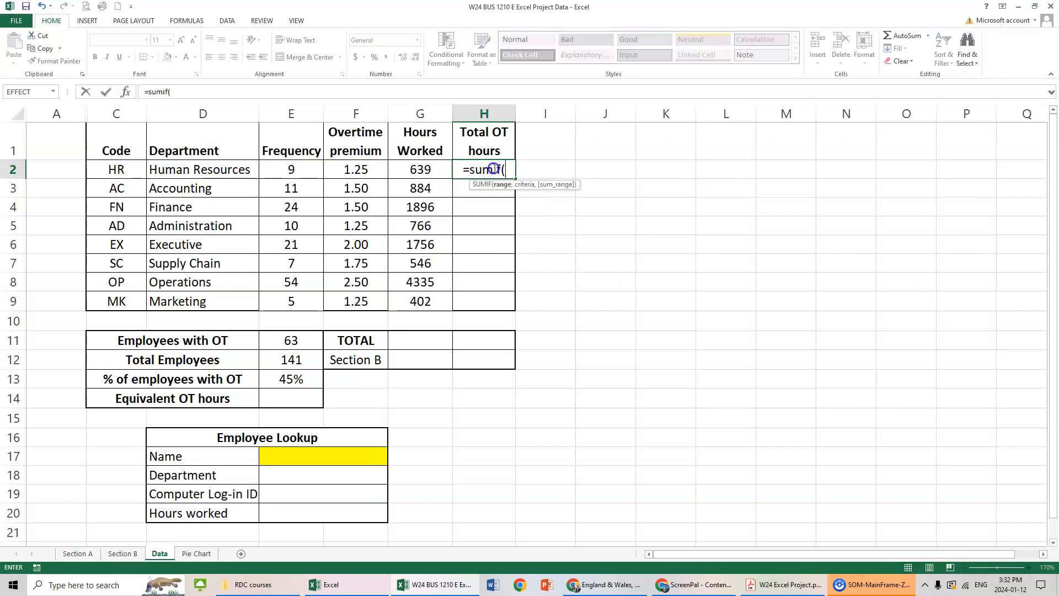
click(125, 92)
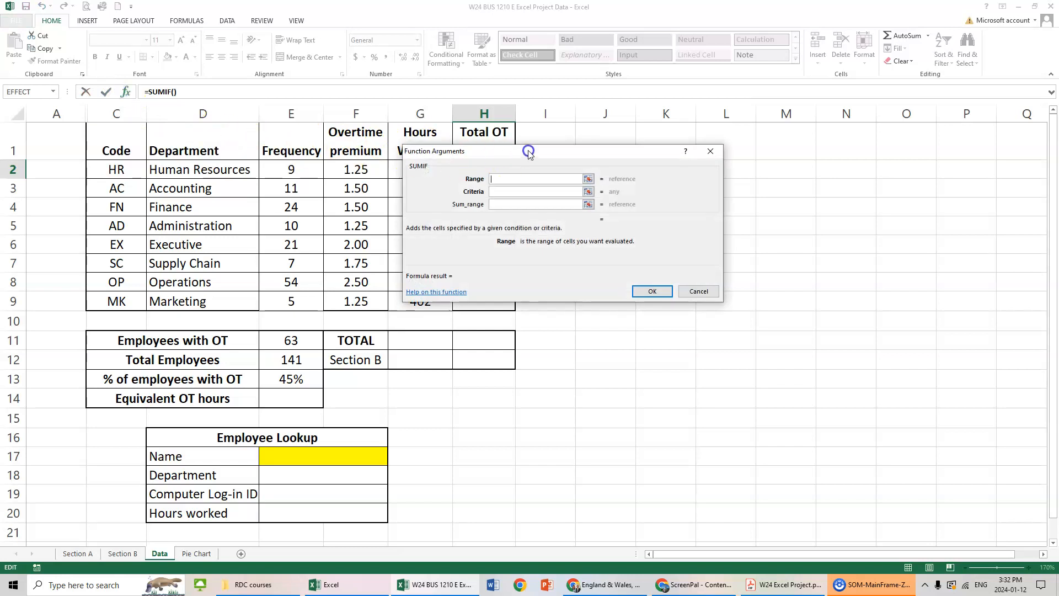
drag(530, 150, 635, 156)
click(122, 553)
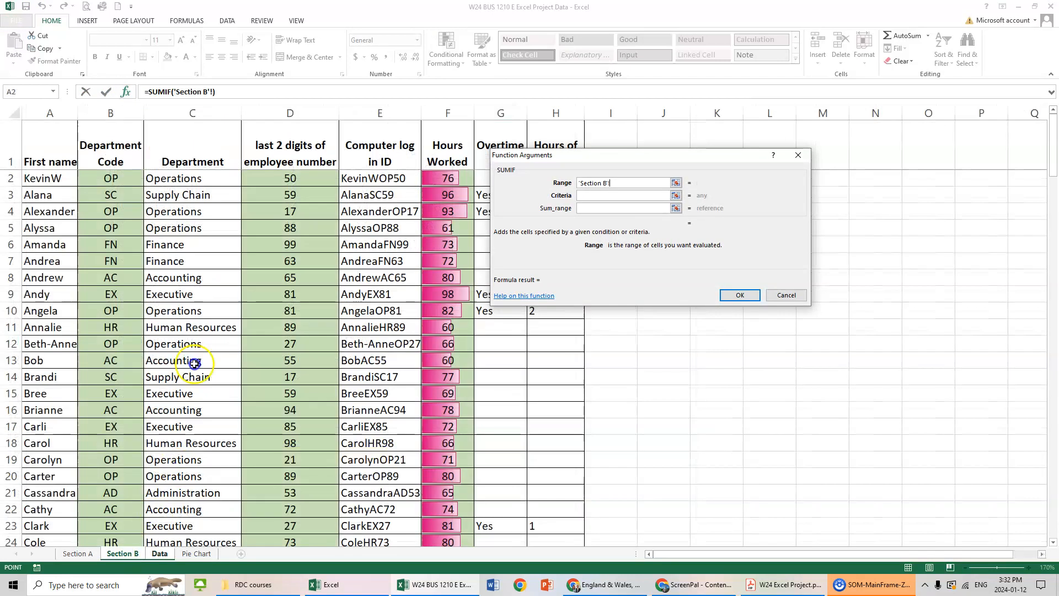
drag(175, 183, 560, 510)
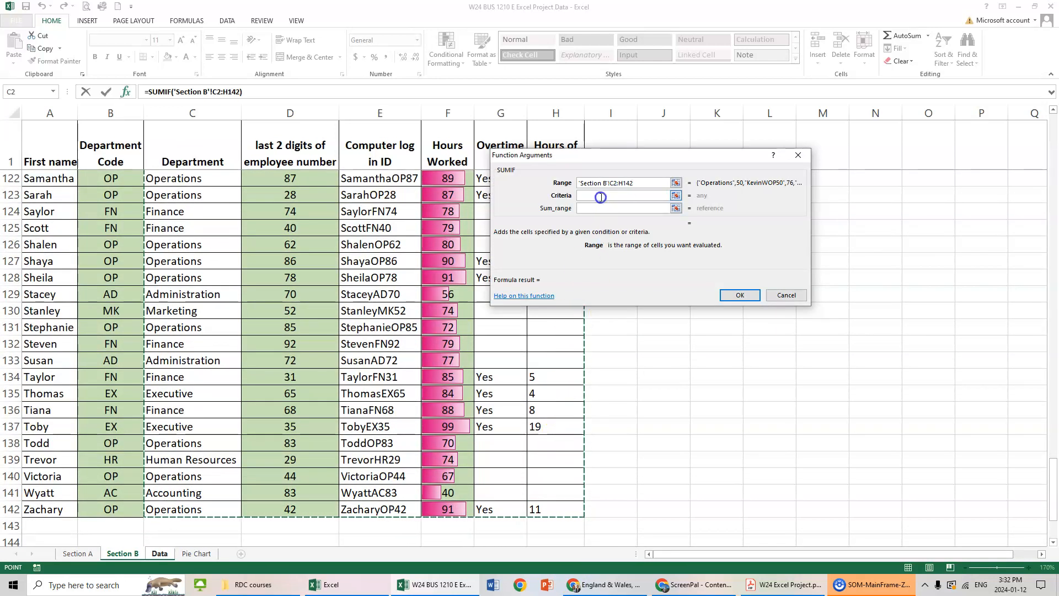
Lock the rows of the H2 SUMIF range as C$2:H$142 and set the criteria to D2.
click(614, 181)
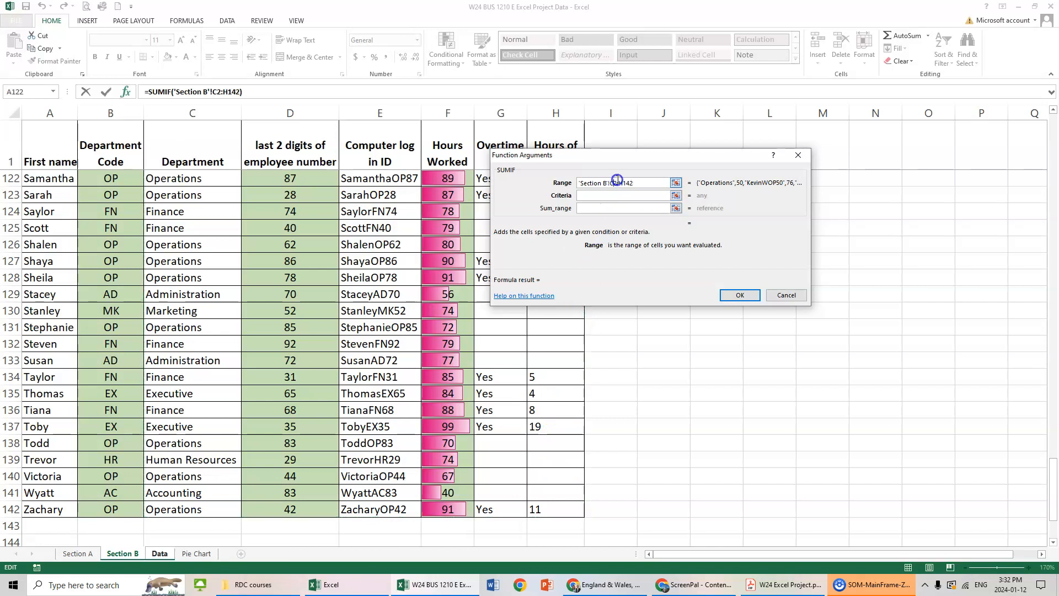
text($)
click(606, 197)
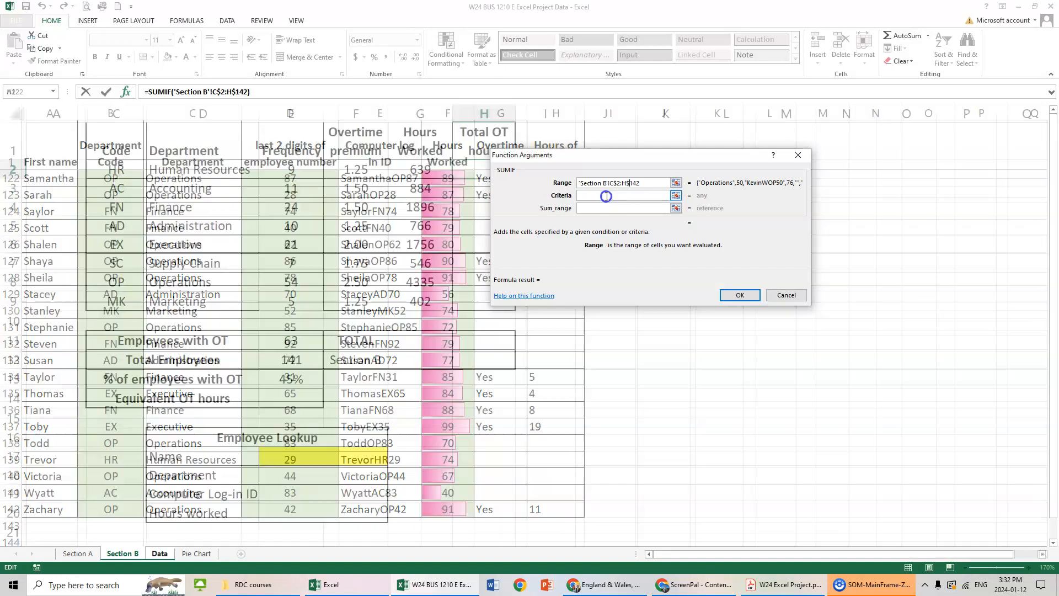
click(202, 169)
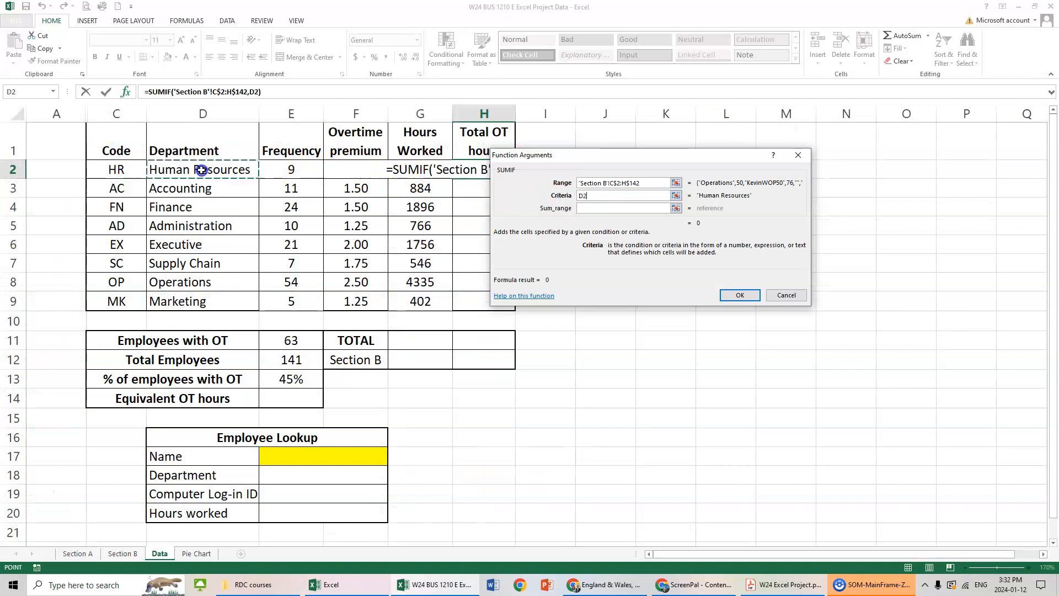
Set the sum range of the H2 SUMIF to H2:H142 on the Section B sheet.
click(596, 208)
click(122, 555)
scroll(546, 466, down, 5)
scroll(547, 467, up, 3)
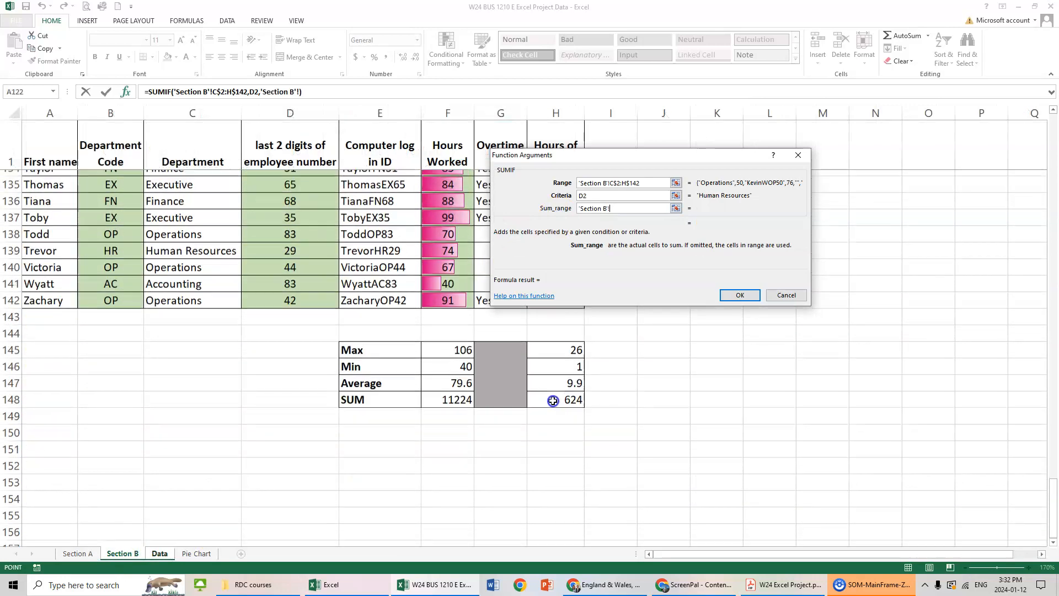
drag(545, 414, 549, 183)
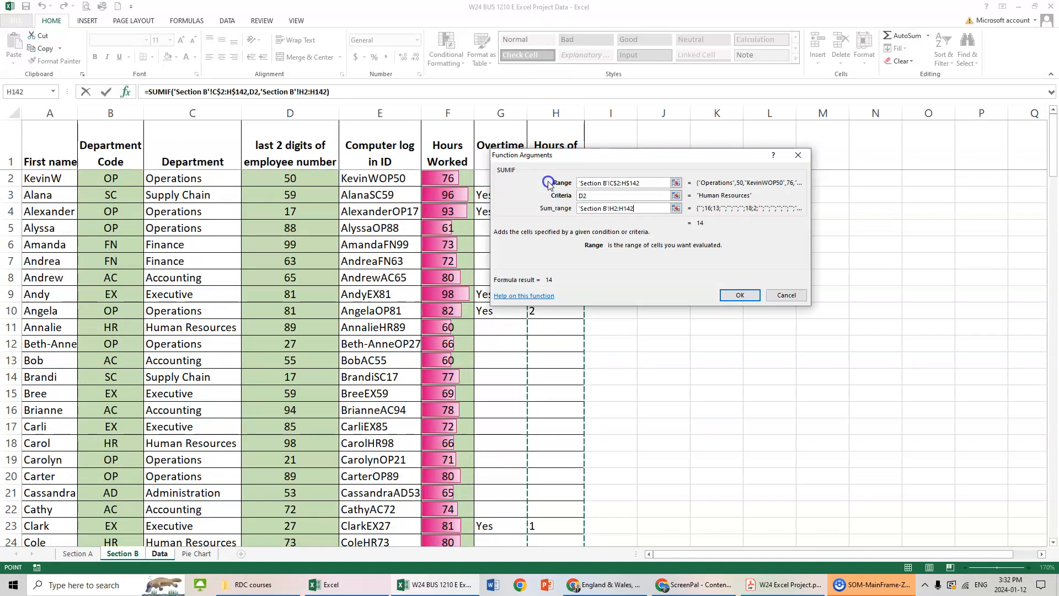
Lock the sum range's rows as H$2:H$142, complete the H2 formula, and fill it down through H9.
click(614, 208)
text($2:H$)
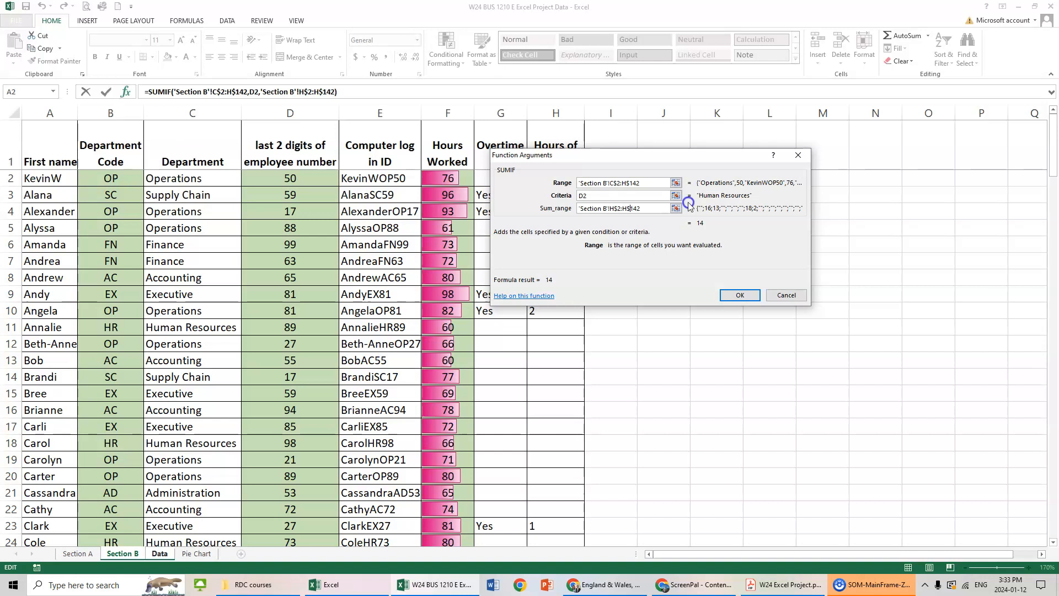
click(740, 295)
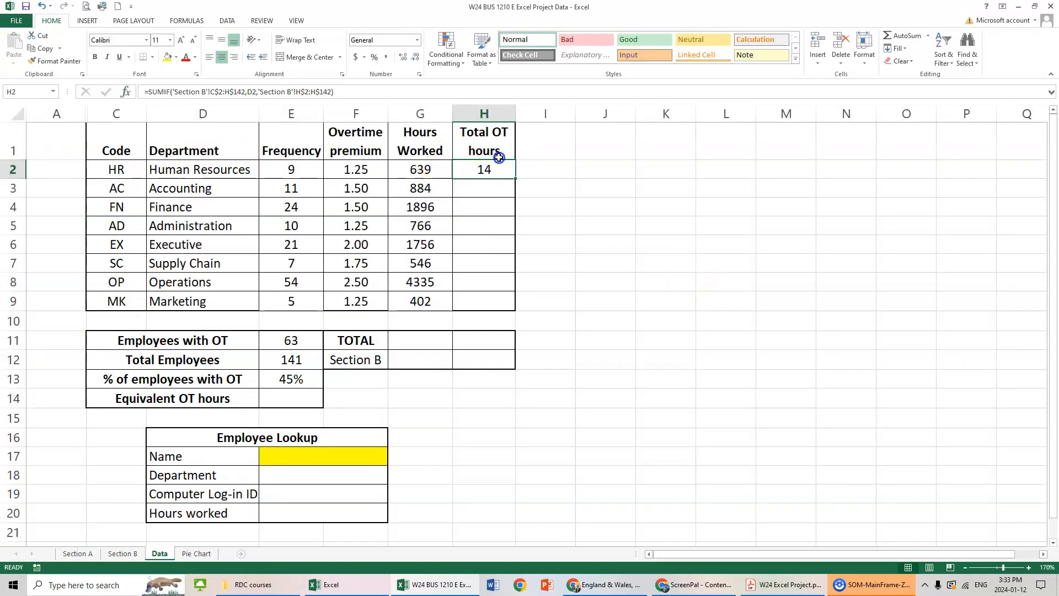
drag(514, 178, 521, 303)
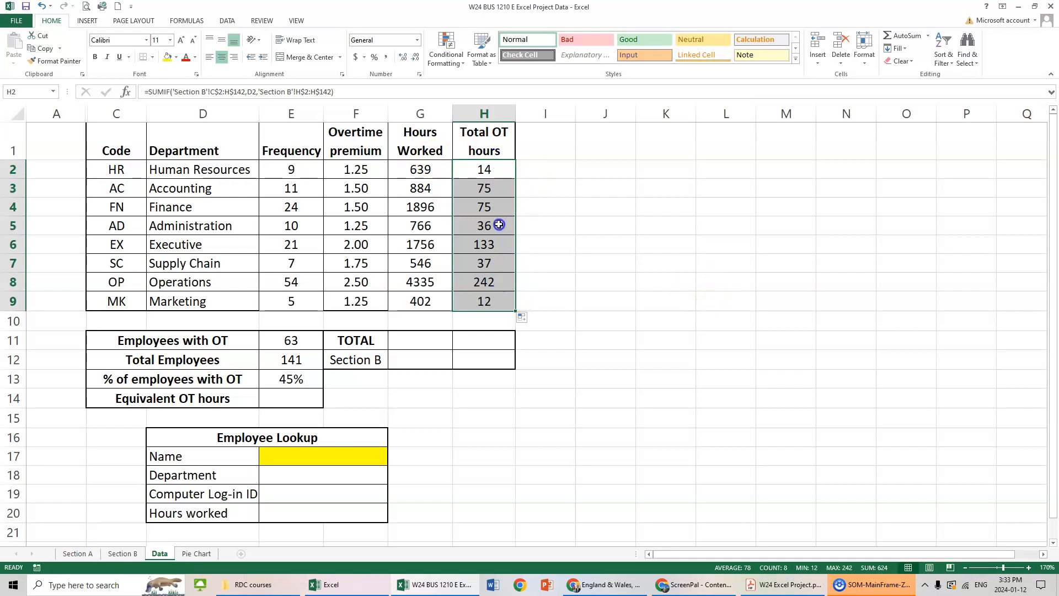
drag(486, 418, 513, 436)
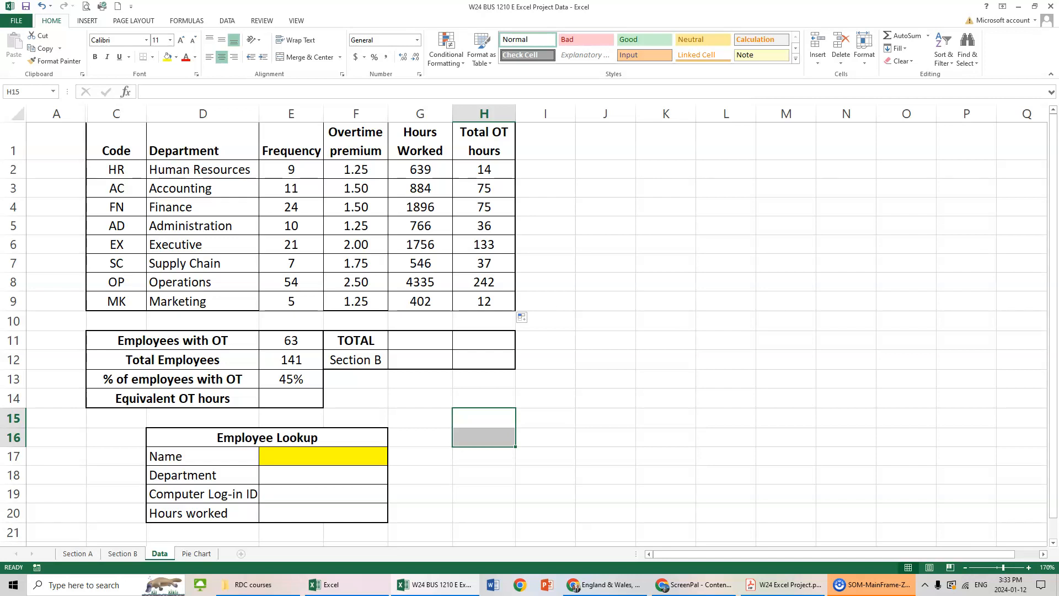
Enter a SUM formula in G11 that totals the Hours Worked values in G2:G9.
click(435, 342)
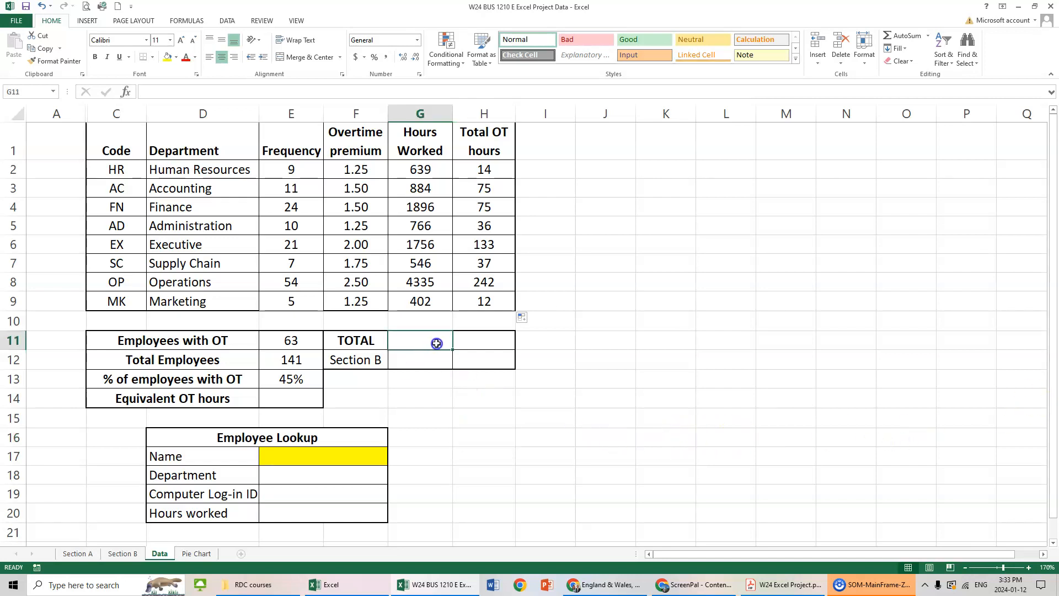
text(=sum()
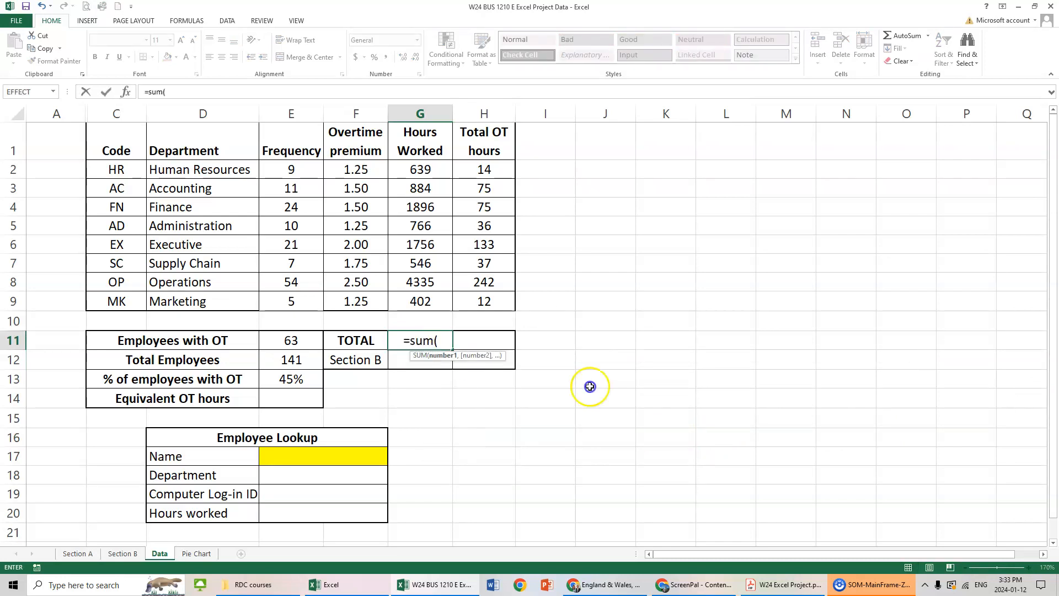
click(426, 170)
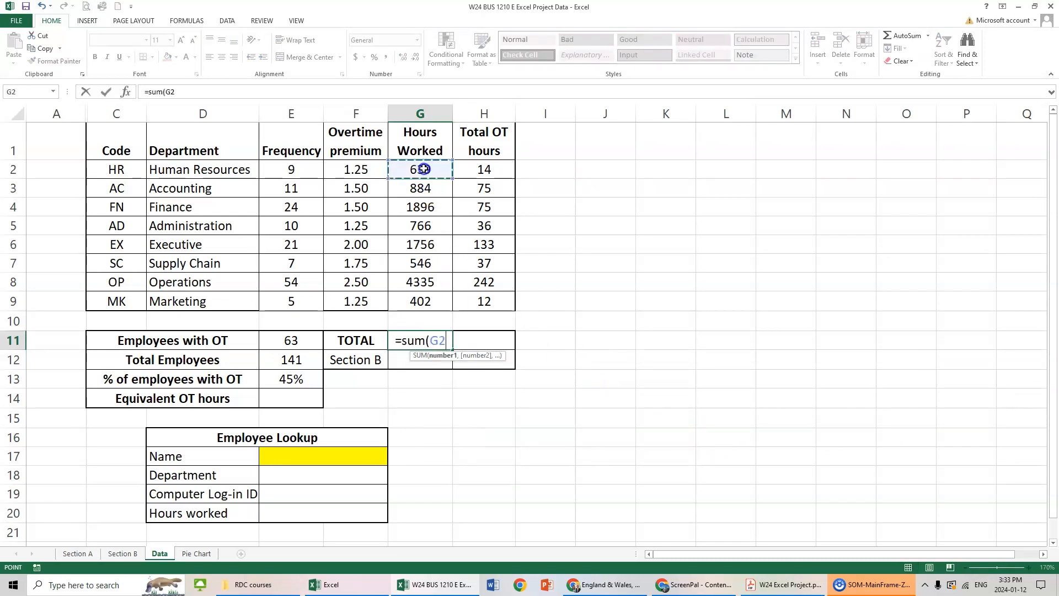
drag(428, 168, 415, 299)
key(Return)
key(Up)
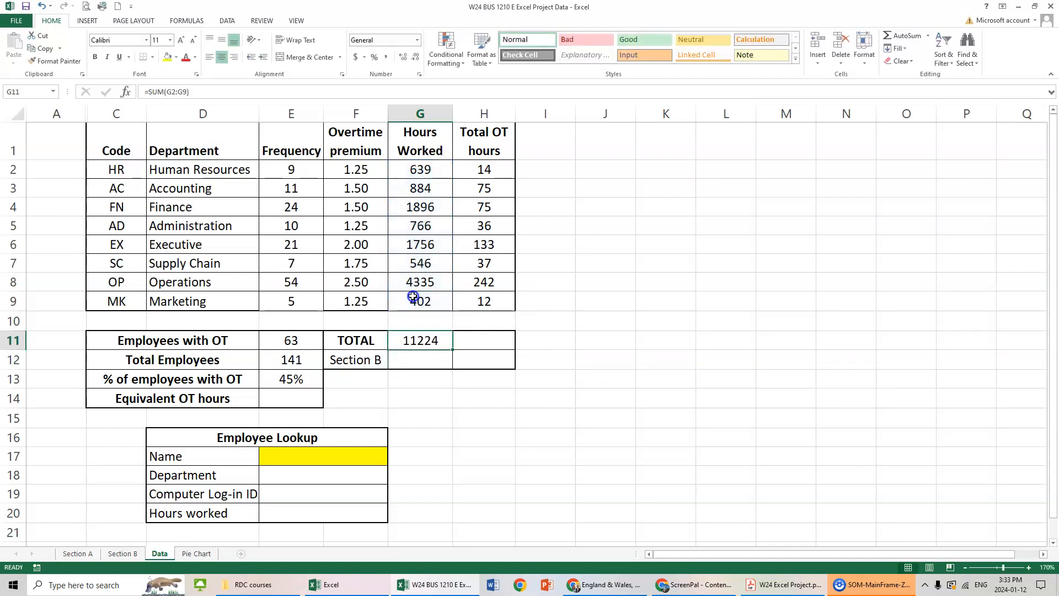
Copy the total formula from G11 into H11 to sum the Total OT hours column.
key(ctrl+c)
key(Right)
key(ctrl+v)
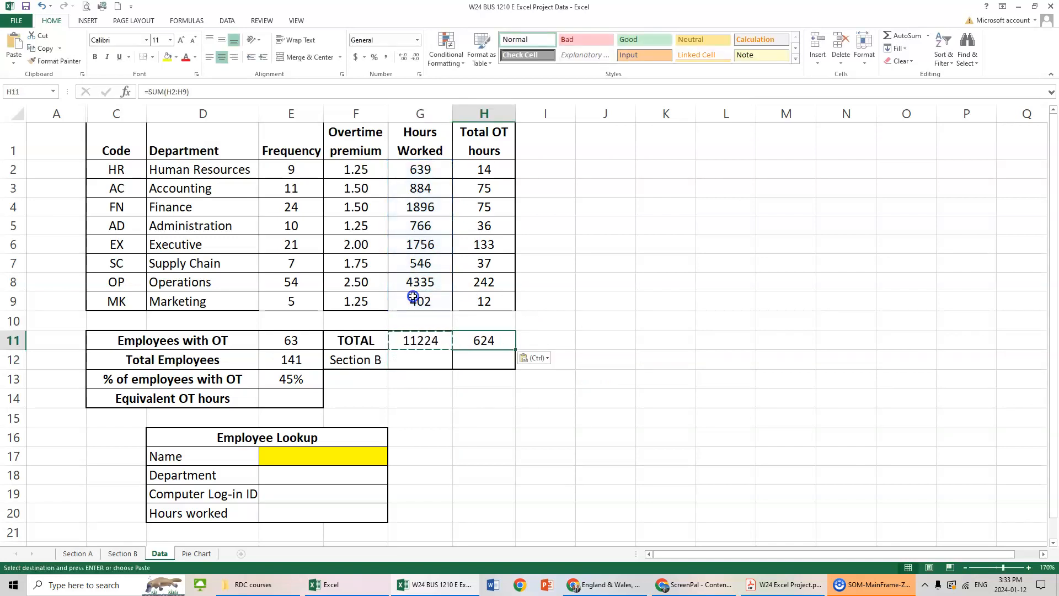
key(Right)
key(Right)
key(Escape)
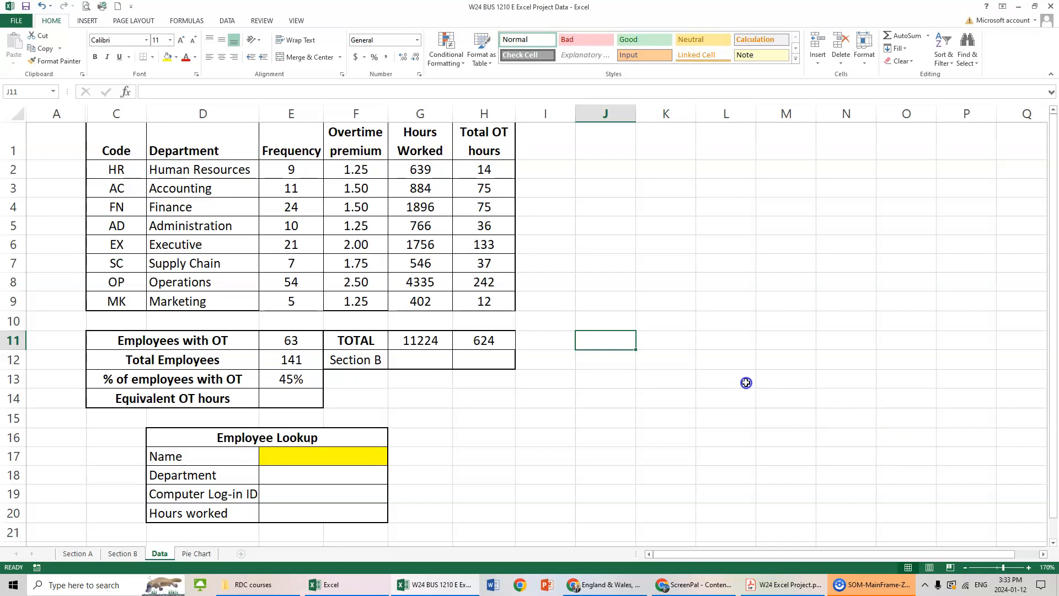
Link the Section B check cell G12 to cell F148 on the Section B sheet.
click(417, 357)
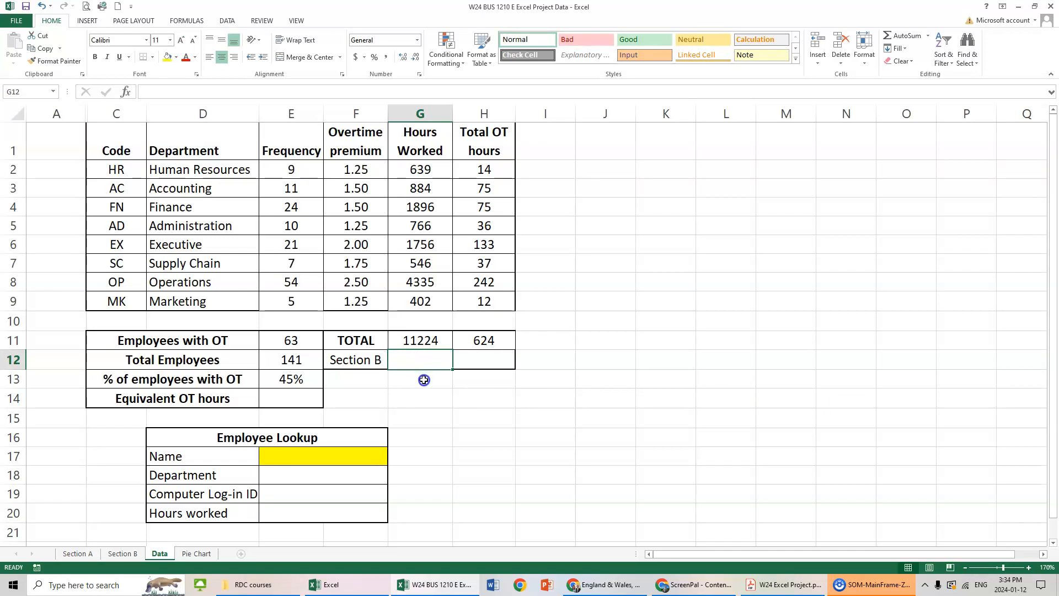
text(=)
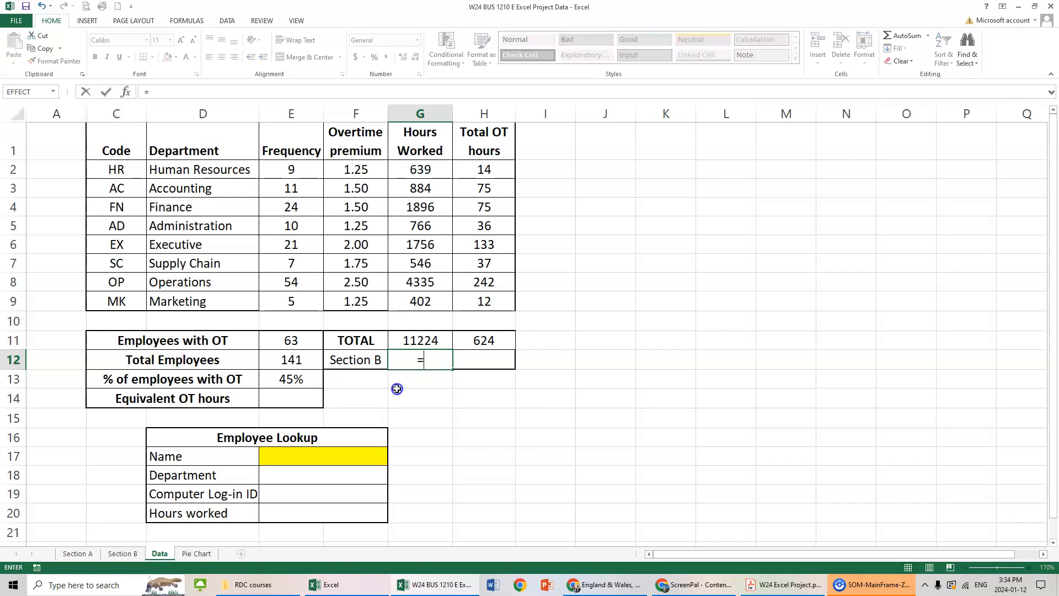
click(120, 554)
scroll(481, 436, down, 20)
scroll(482, 440, down, 20)
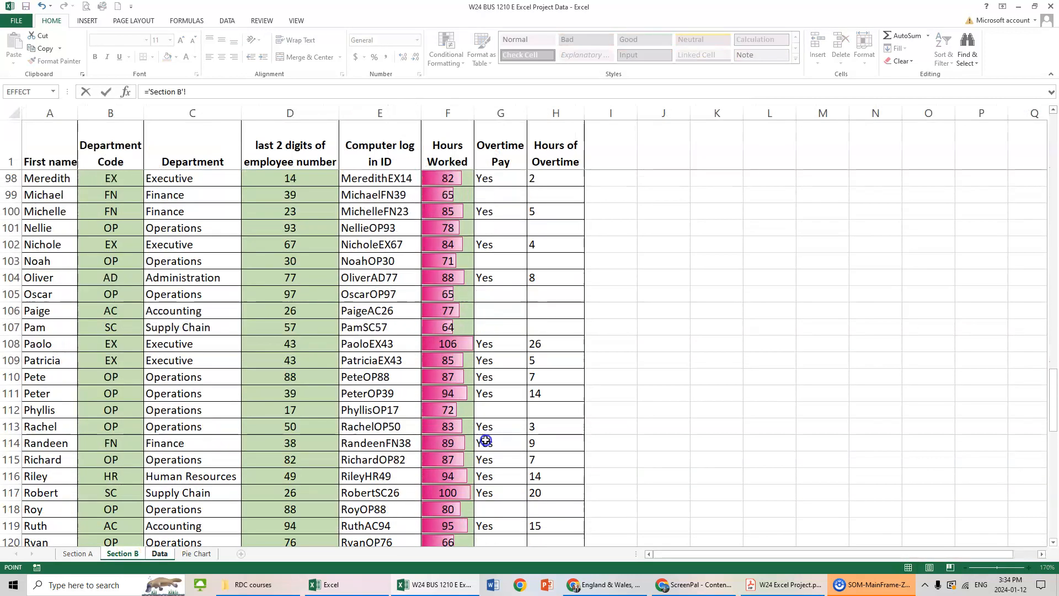
click(453, 262)
key(Tab)
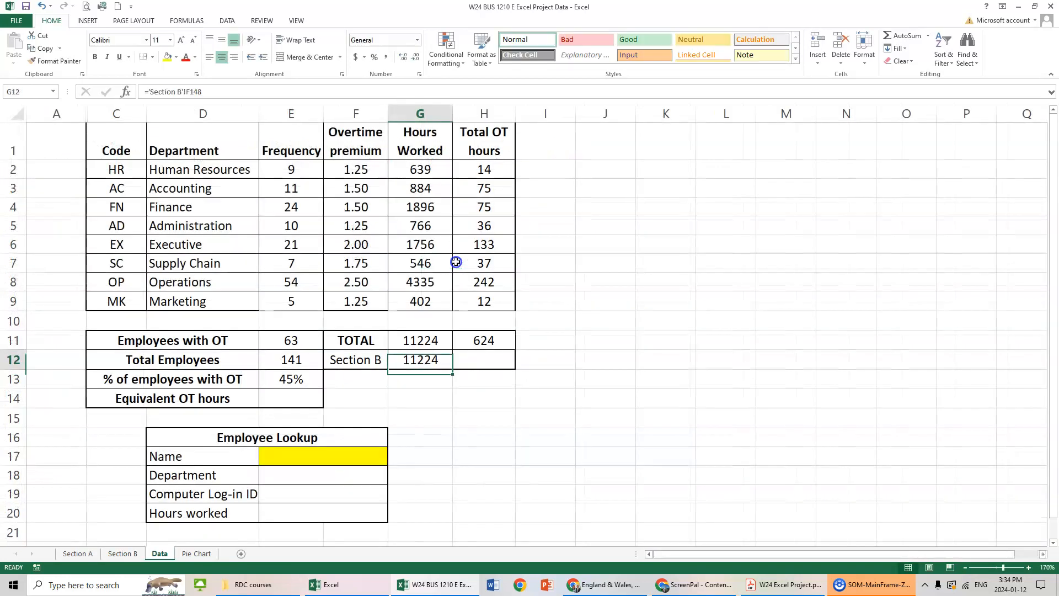
Link the Section B check cell H12 to cell H148 on the Section B sheet.
text(=)
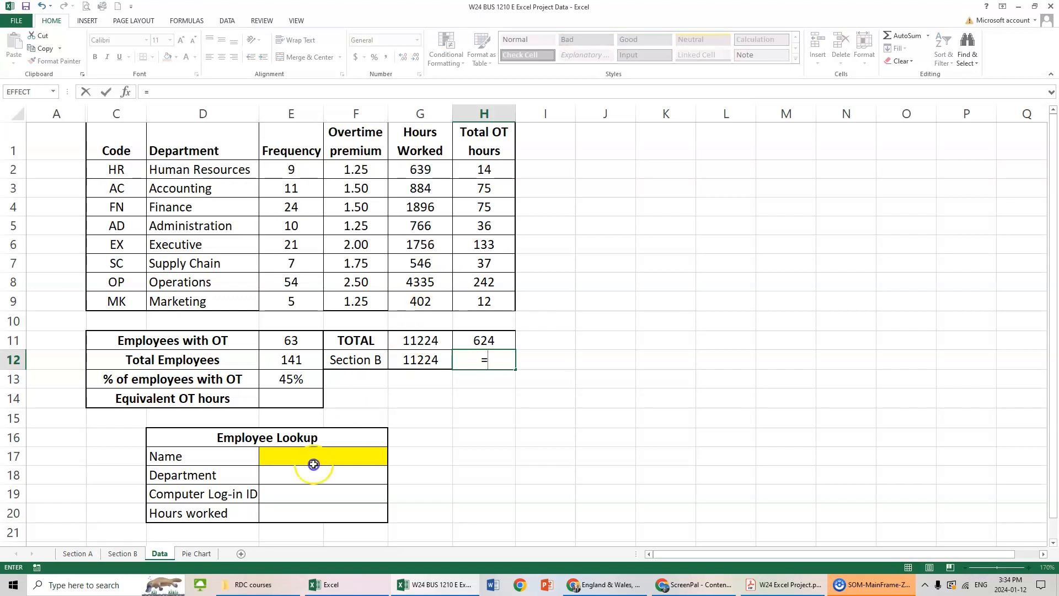
click(123, 554)
click(561, 262)
key(ctrl+Return)
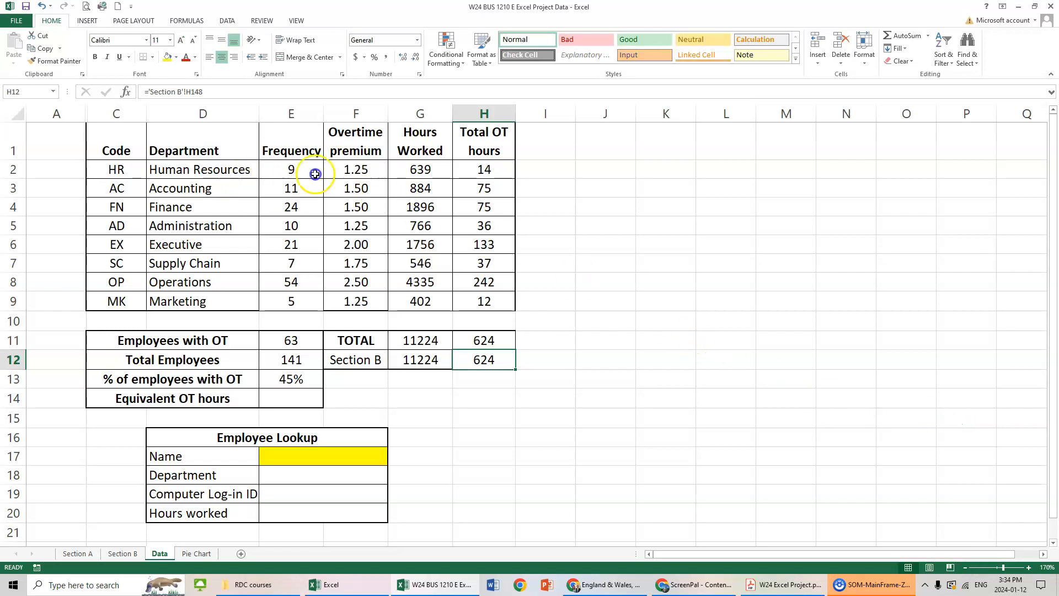
drag(365, 138, 367, 193)
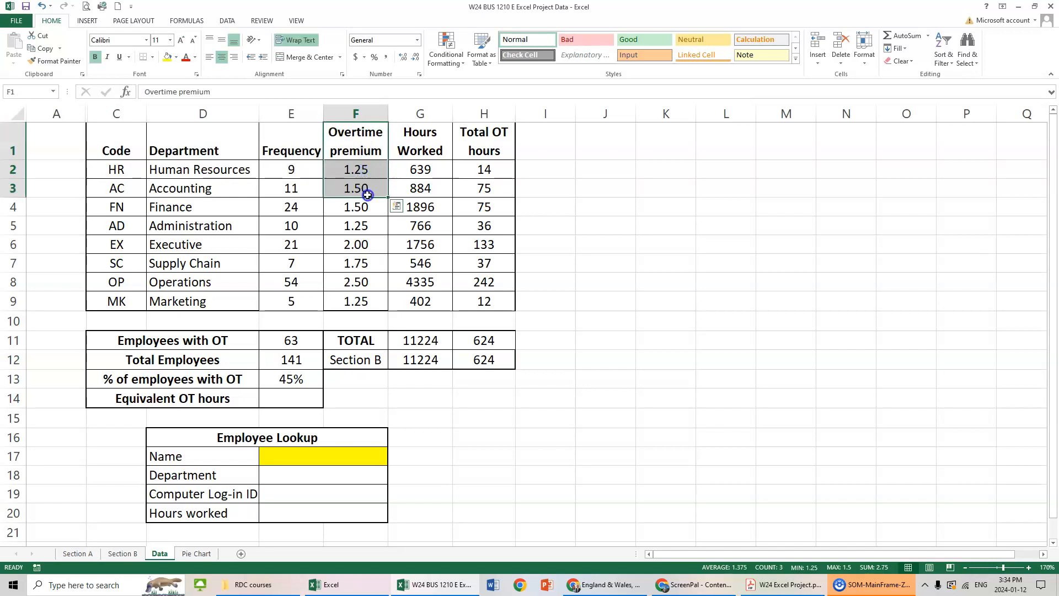
click(361, 244)
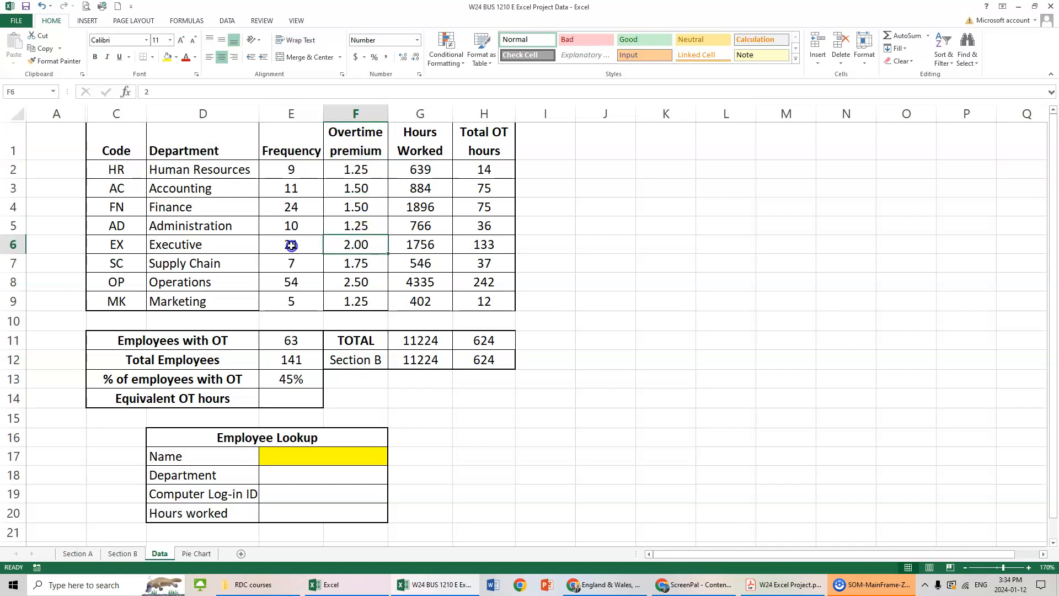
click(346, 279)
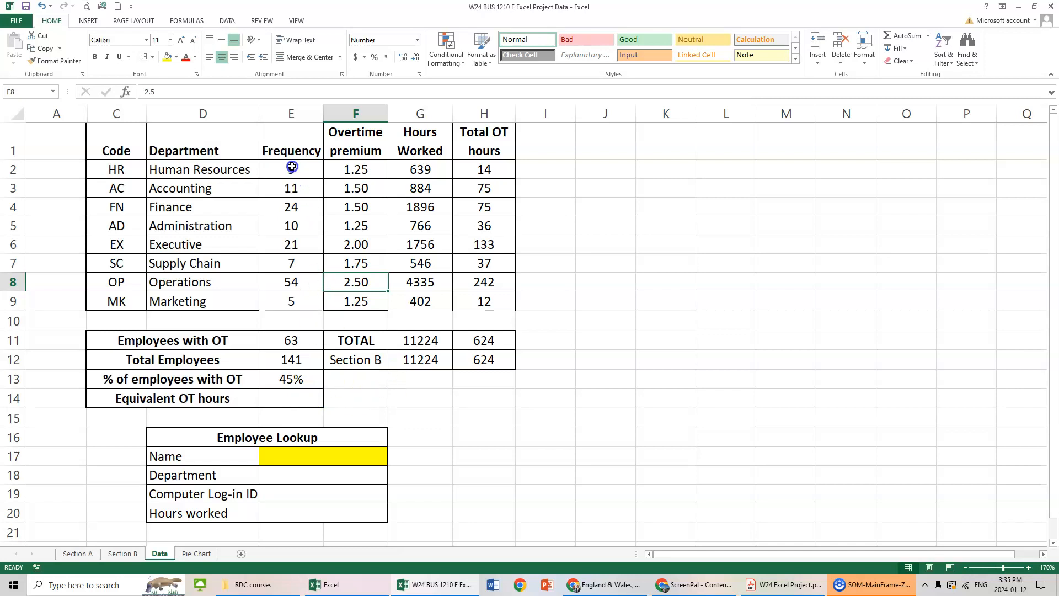
click(377, 171)
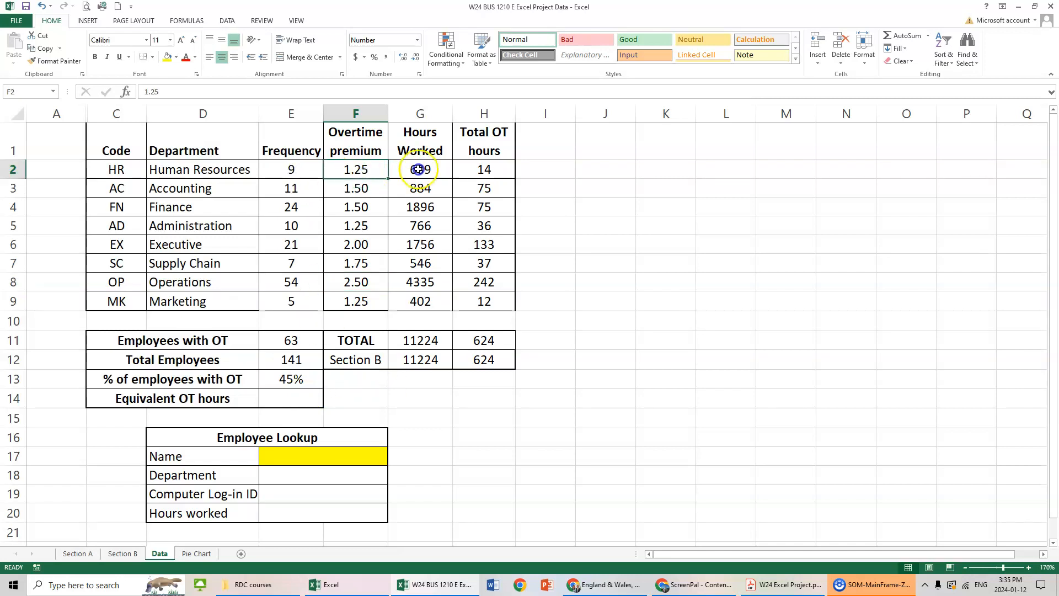
click(500, 168)
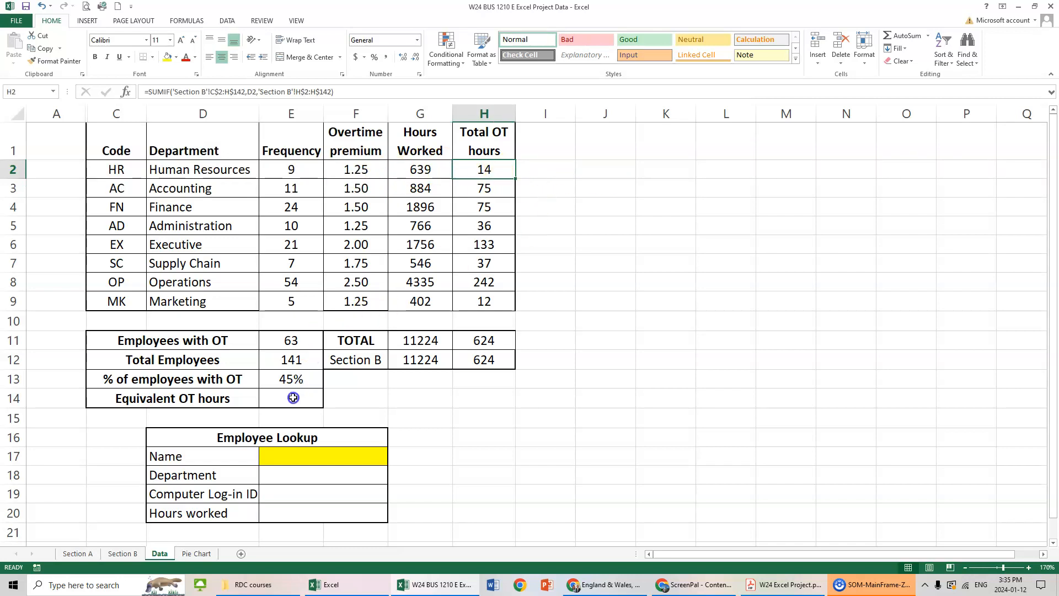
Calculate overtime premium times Total OT hours in J2 as =F2*H2 and fill it down through J9.
click(610, 166)
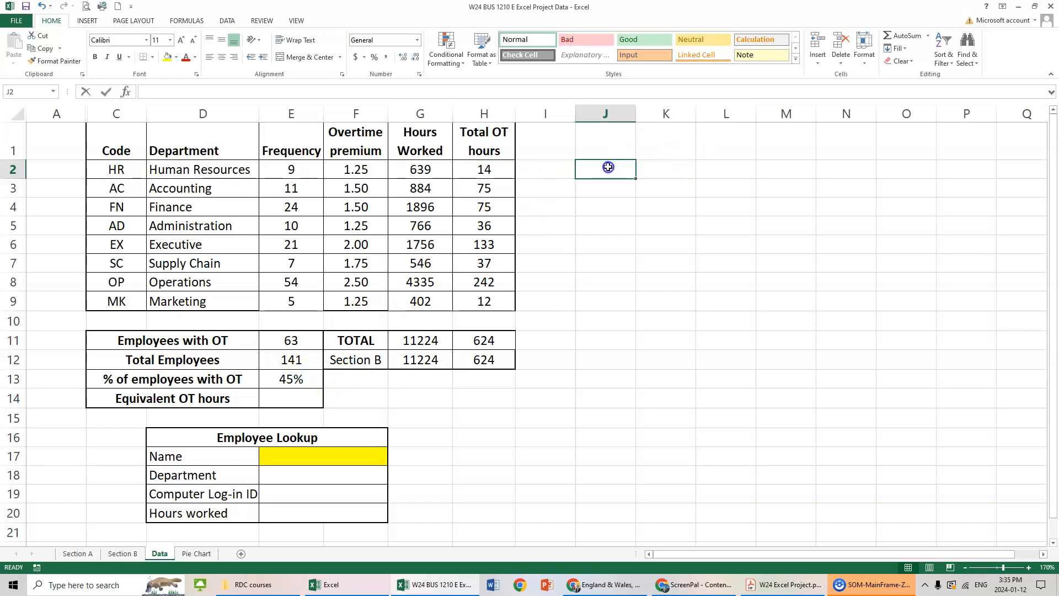
text(=)
click(358, 173)
text(*)
click(484, 168)
key(Return)
click(628, 177)
drag(628, 180, 621, 303)
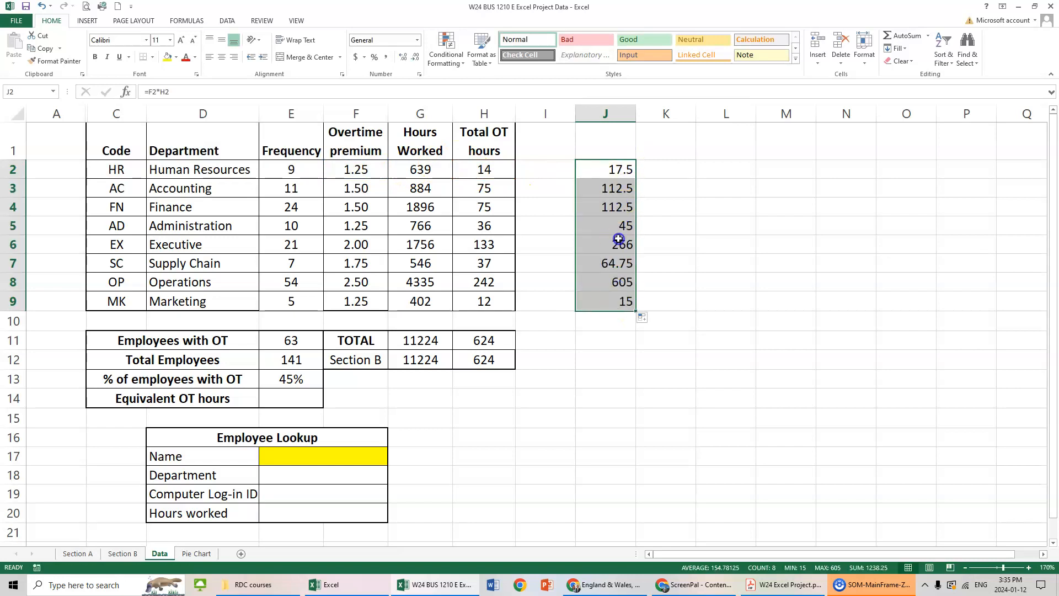
Total J2:J9 in J10 with AutoSum and fill the cell yellow.
click(621, 326)
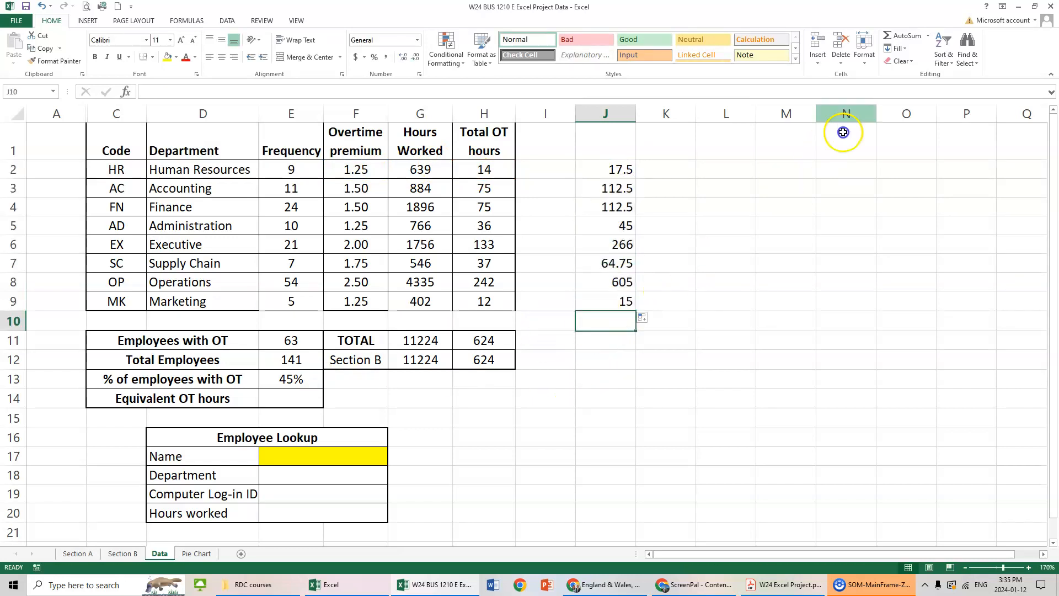
click(901, 36)
key(Return)
key(Up)
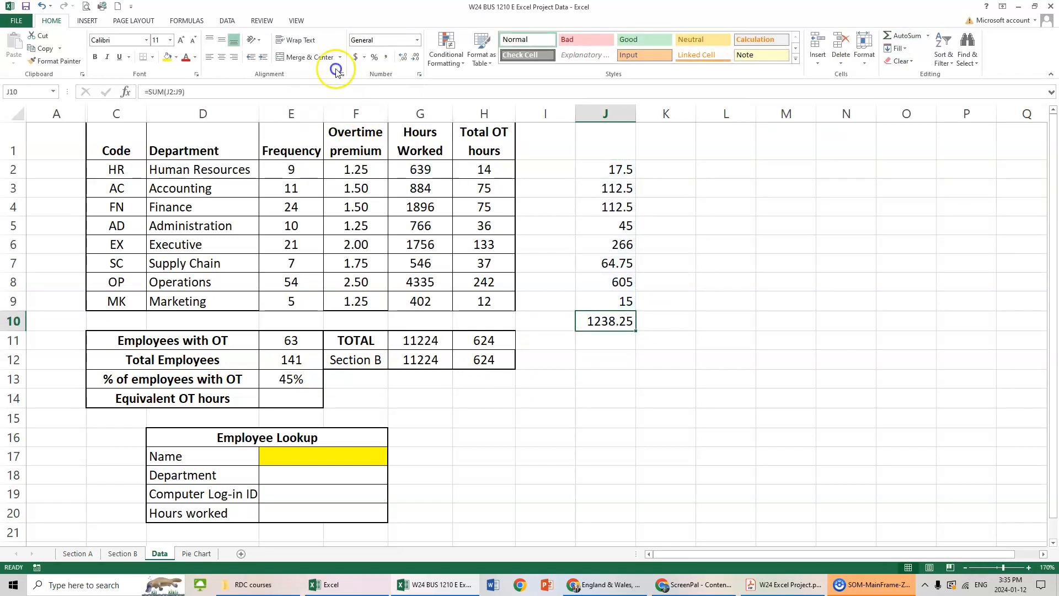
click(167, 57)
Enter a SUMPRODUCT formula in the Equivalent OT hours cell E14 with the arrays F2:F9 and H2:H10.
click(299, 398)
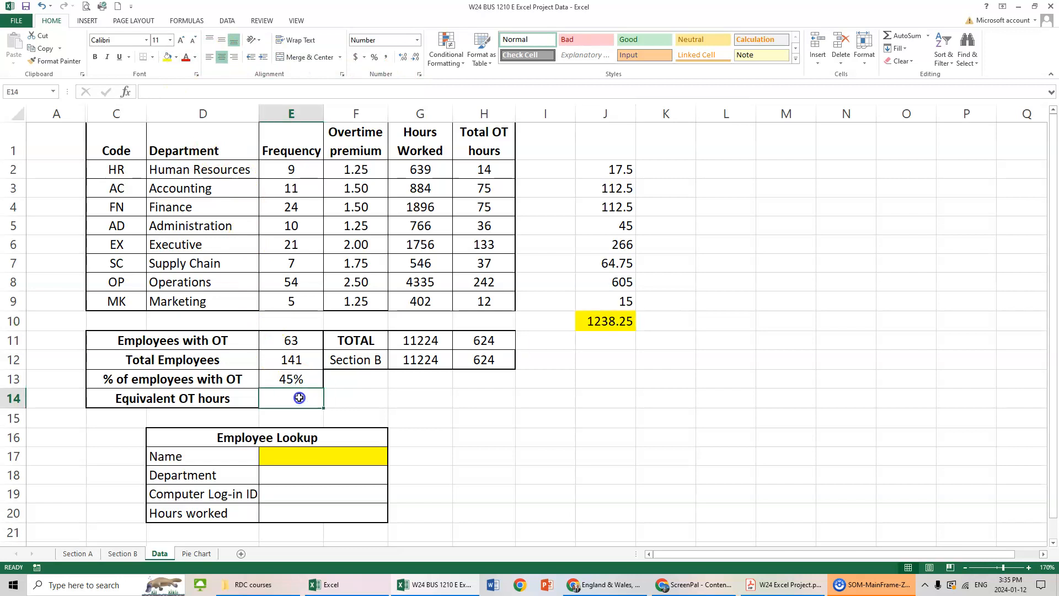
text(=sum)
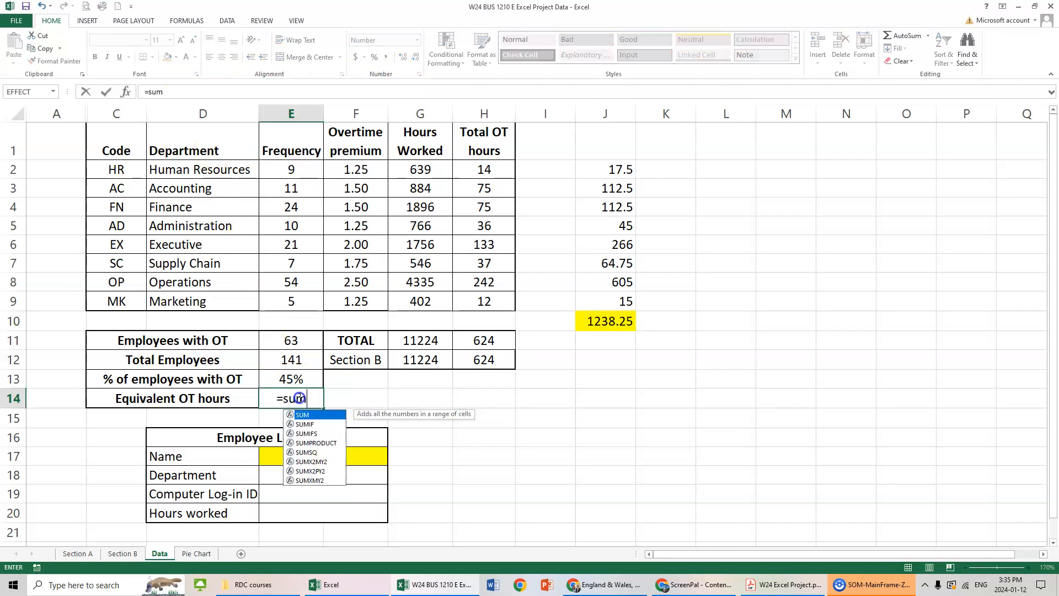
text(proeuc)
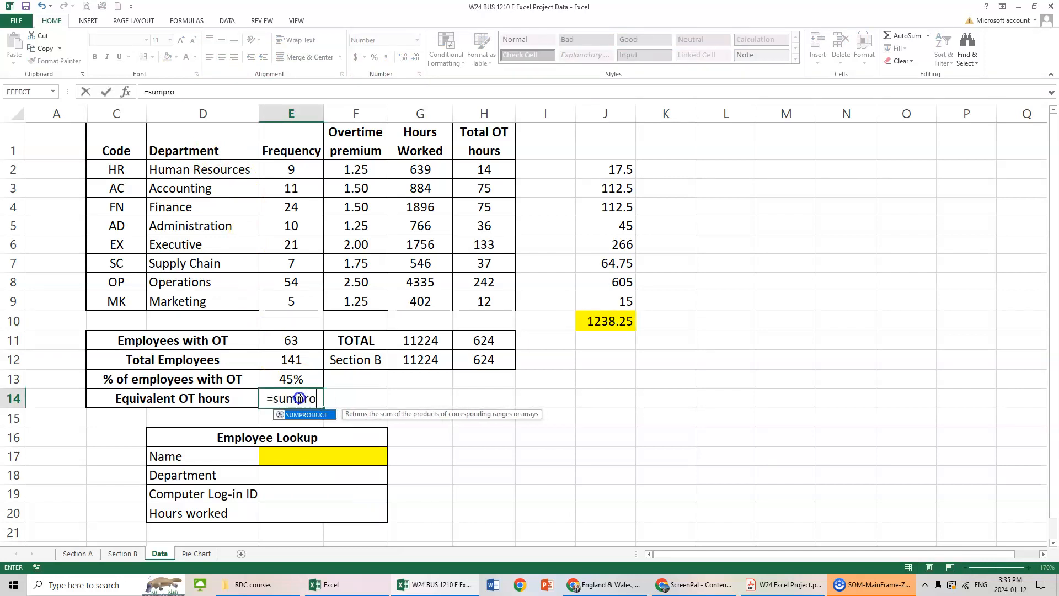
key(BackSpace)
key(BackSpace)
key(BackSpace)
text(duct()
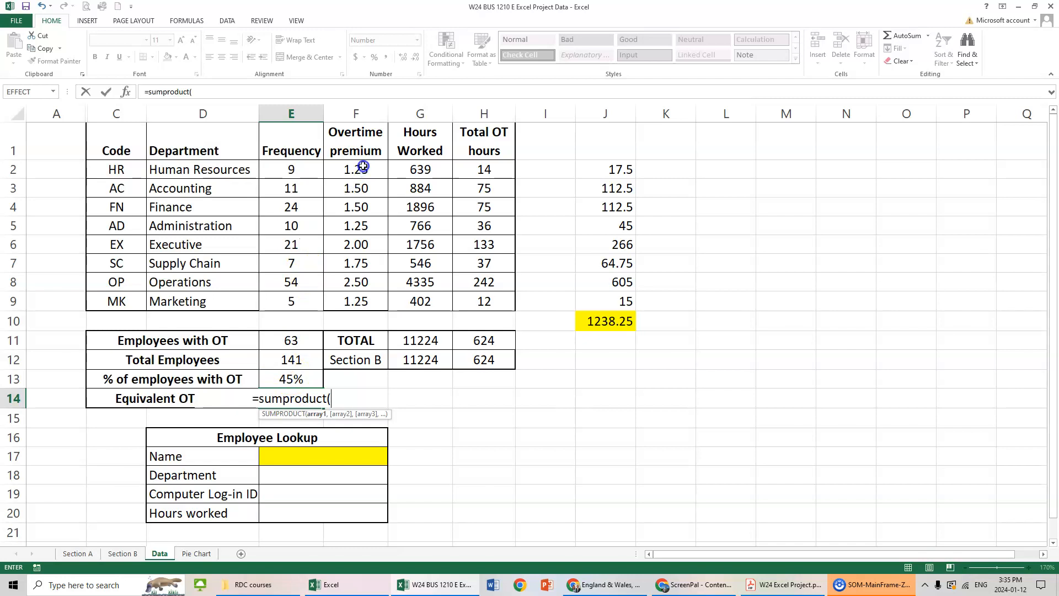
drag(364, 166, 351, 294)
text(,)
drag(481, 167, 471, 312)
text())
key(ctrl+Return)
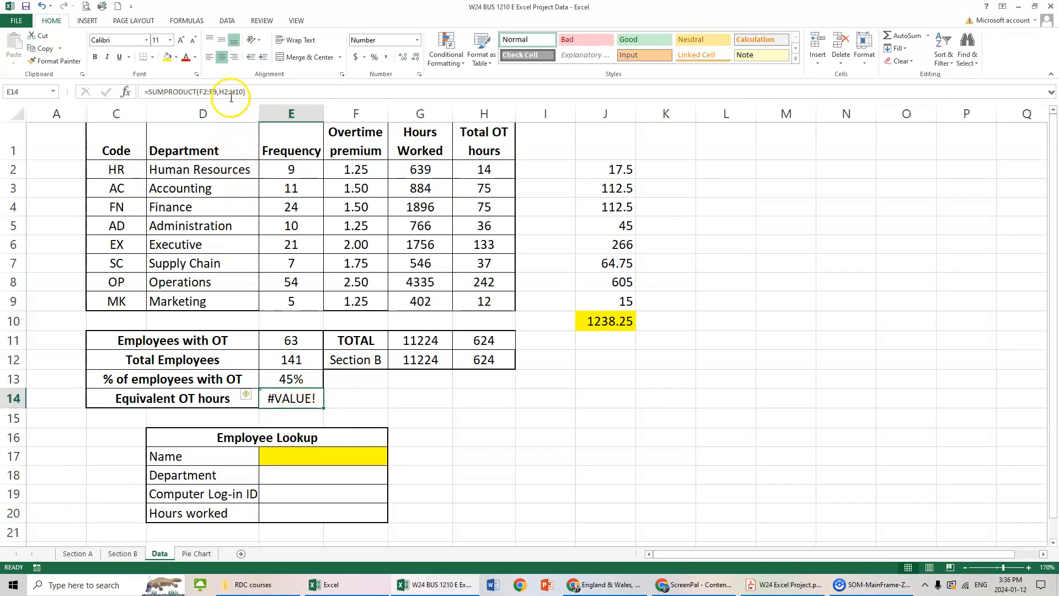
Correct the second SUMPRODUCT array in E14 to H2:H9 and show the result with two decimals.
click(125, 94)
click(601, 182)
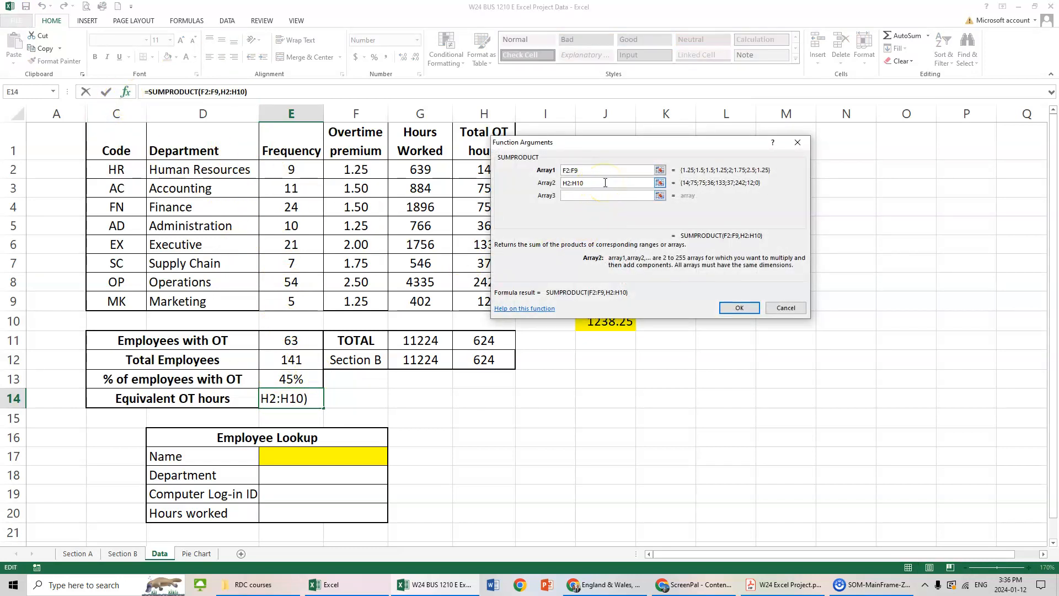
key(BackSpace)
key(BackSpace)
text(9)
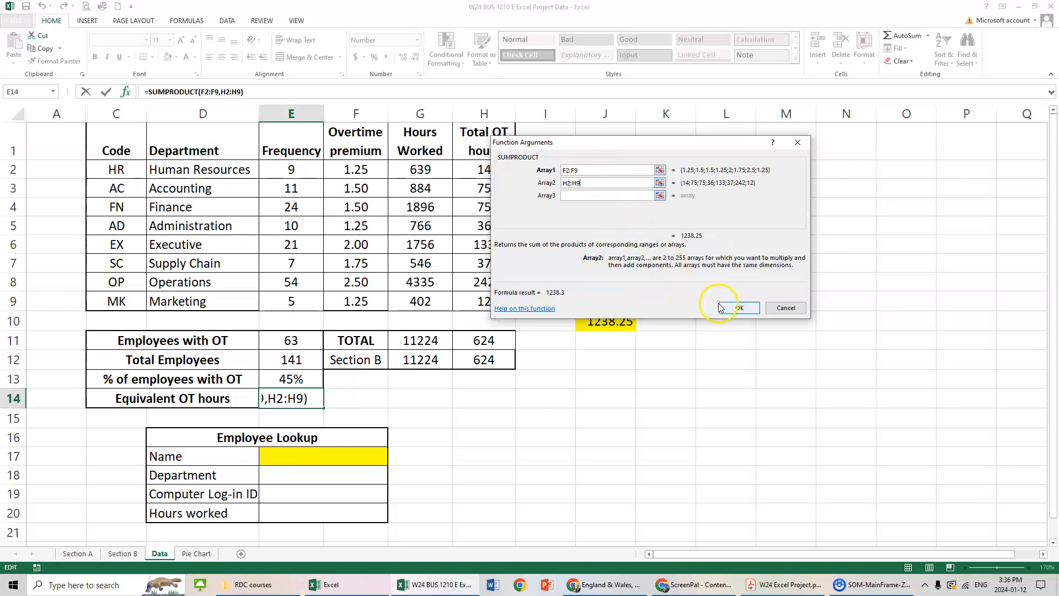
click(740, 307)
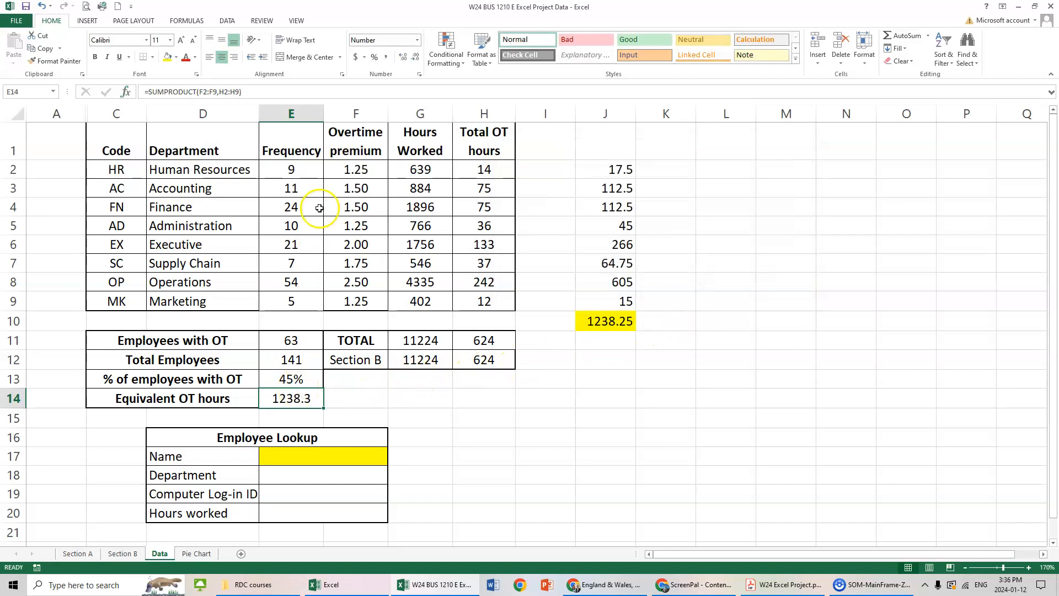
click(403, 58)
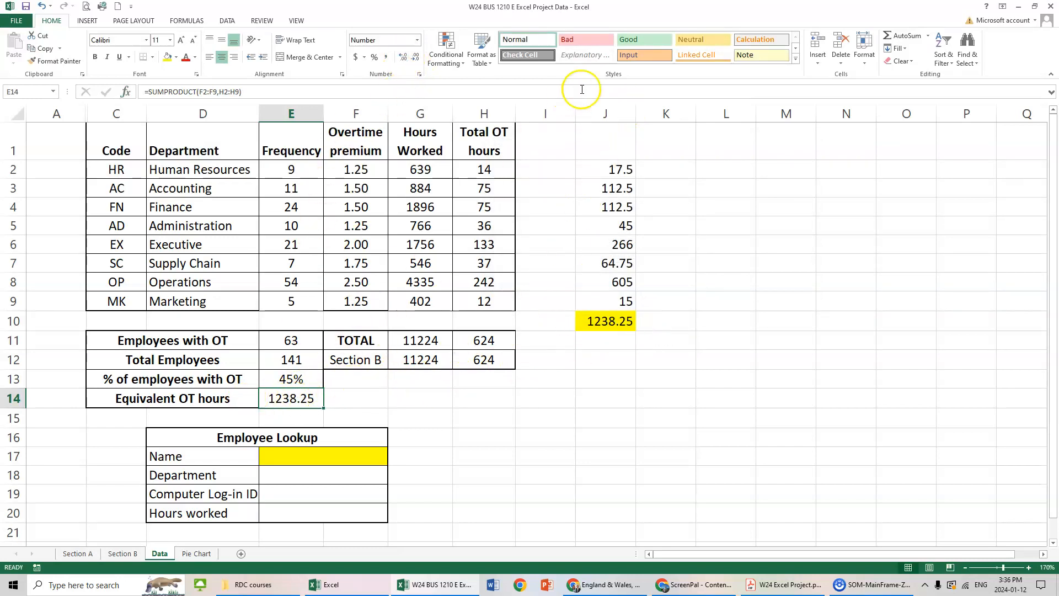
Delete column J with the manual overtime check calculations.
click(602, 112)
right_click(605, 113)
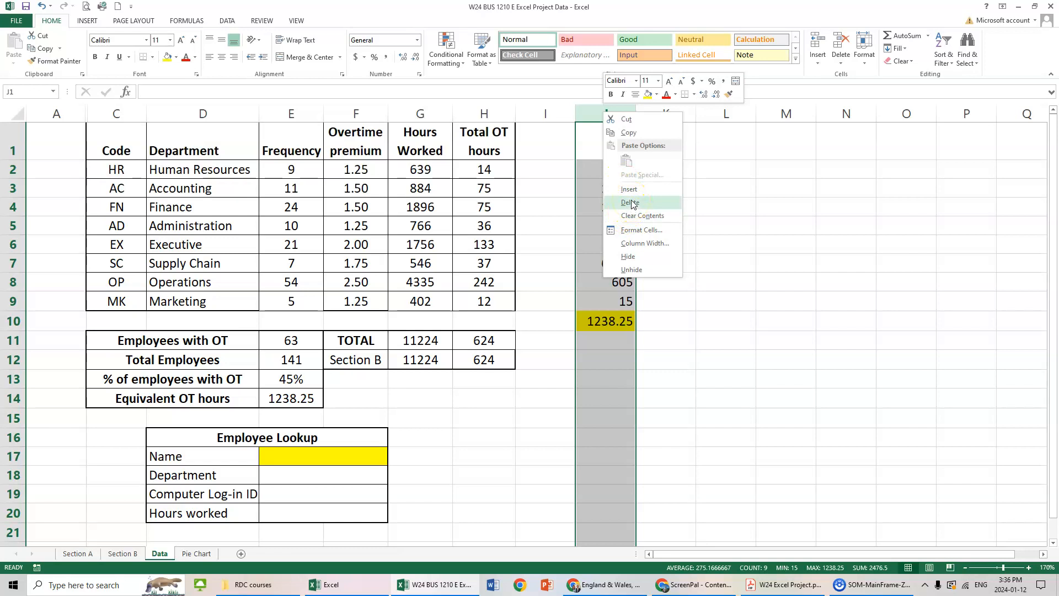
click(631, 203)
click(579, 361)
click(486, 436)
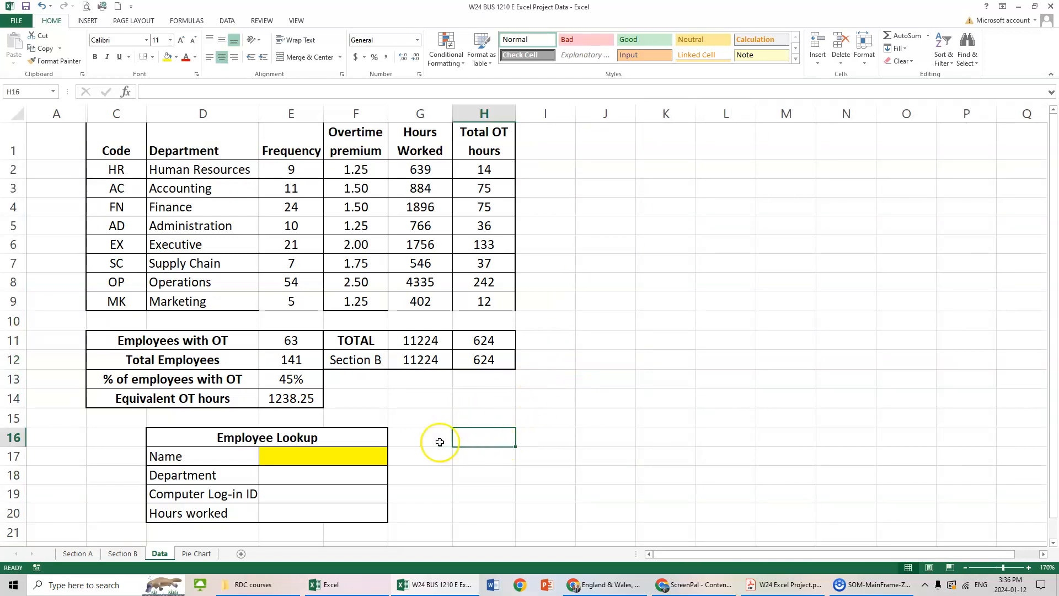
click(306, 401)
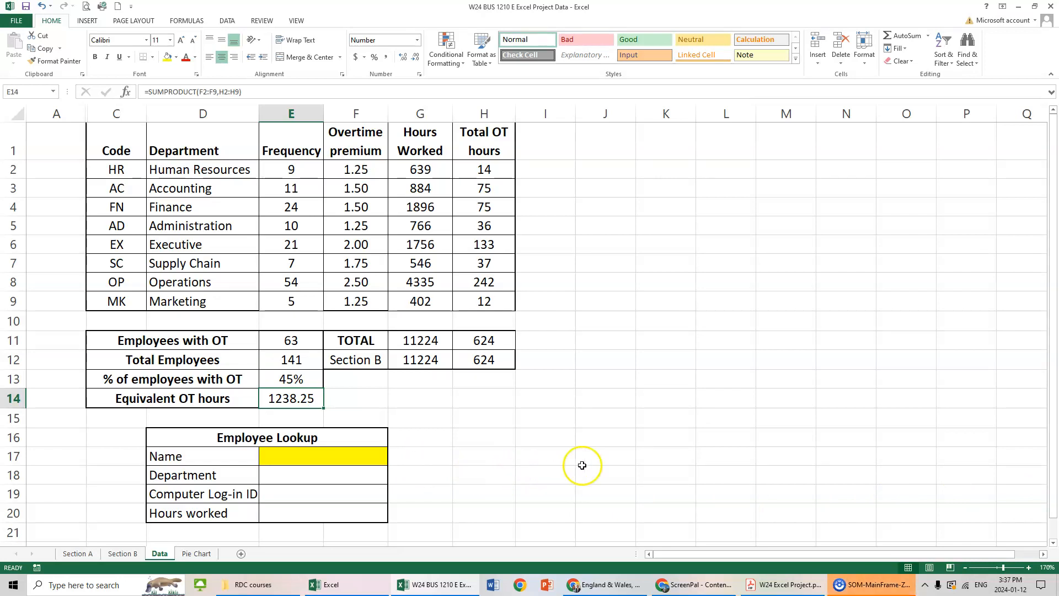
click(618, 456)
Enter the name of the first employee listed on Section B in the Employee Lookup's Name cell E17.
click(324, 460)
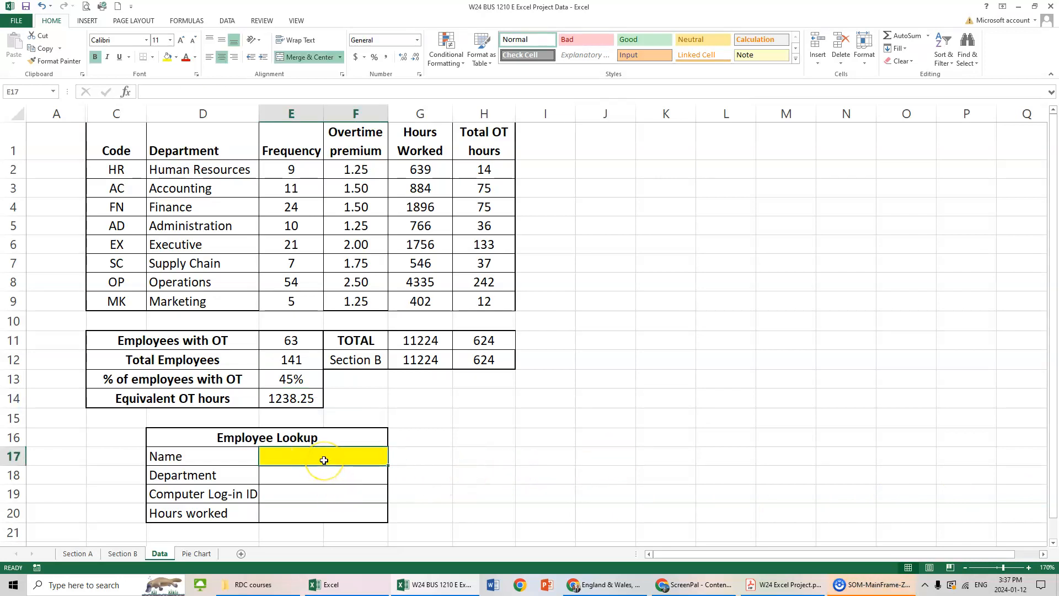
text(Kevinw)
key(BackSpace)
text(W)
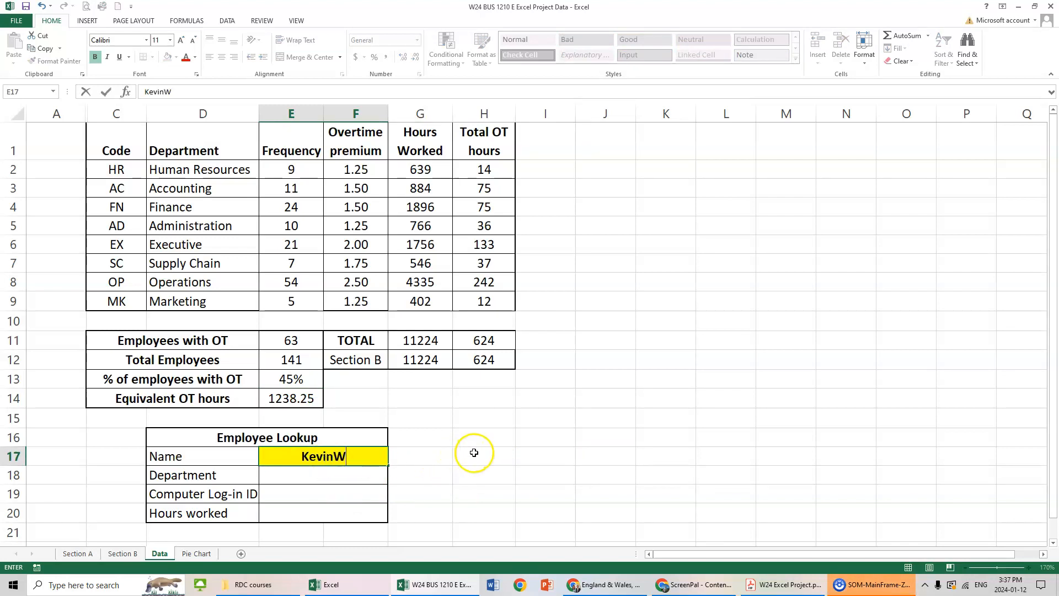
Enter a VLOOKUP in Department cell E18 that looks up E17 in Section B range A2:C142, column 3, with FALSE for an exact match.
click(324, 475)
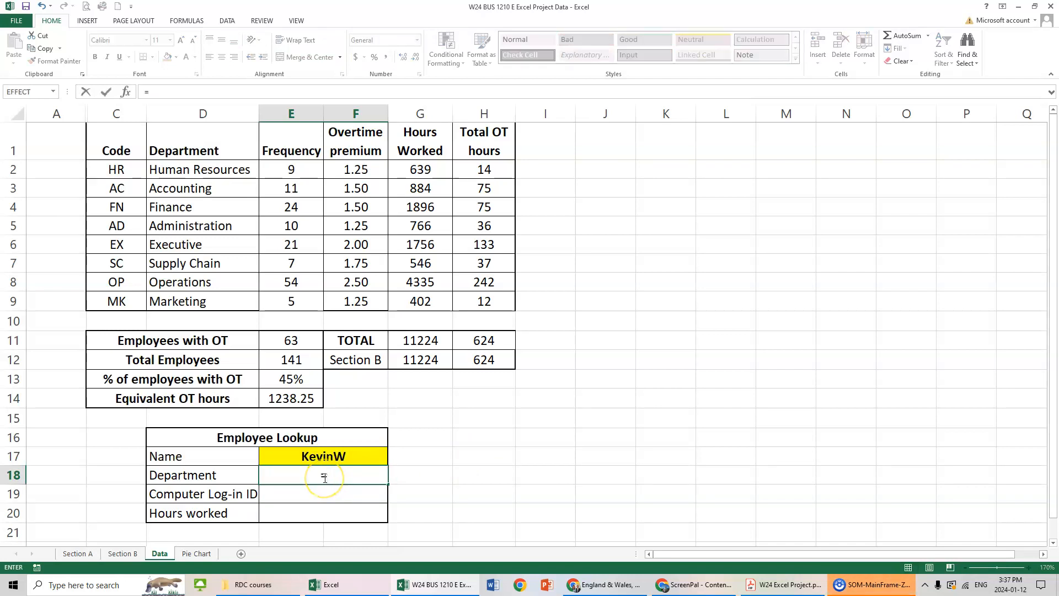
text(vlookup()
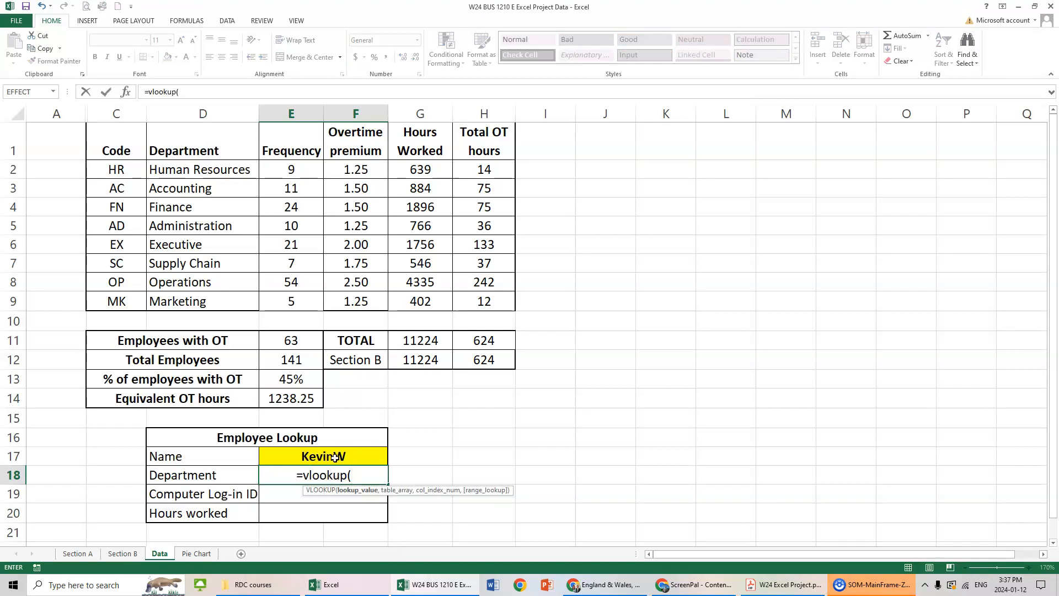
click(336, 456)
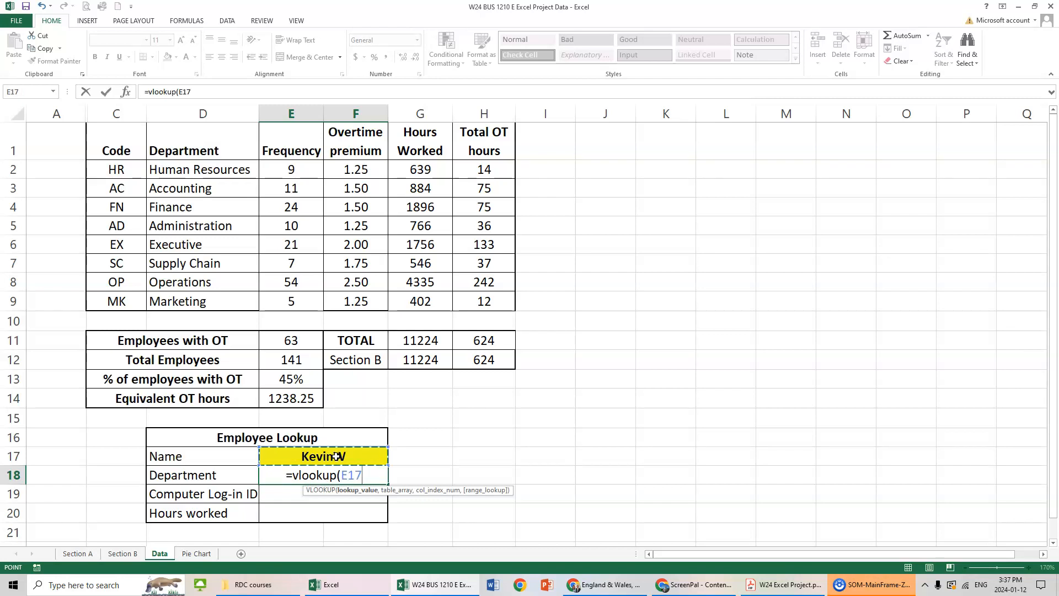
text(,)
click(122, 553)
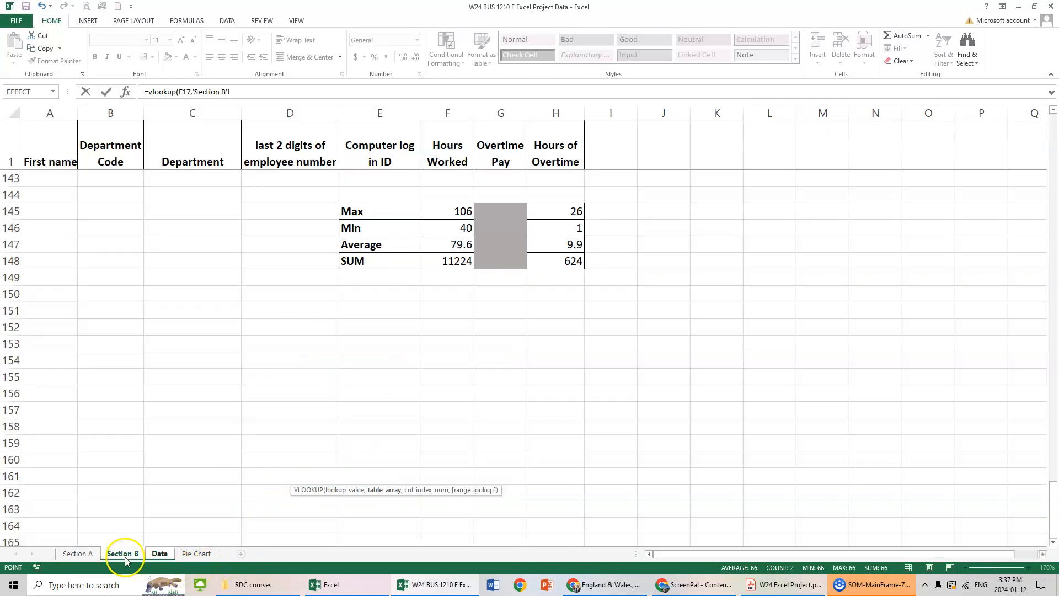
scroll(123, 273, up, 6)
scroll(55, 386, down, 1)
drag(42, 410, 197, 174)
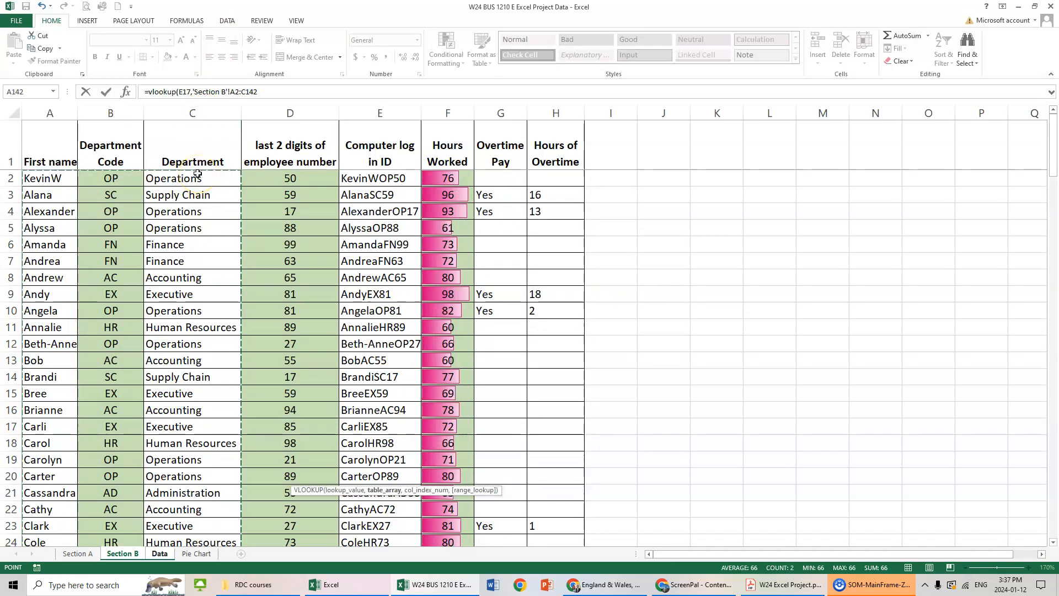
text(,)
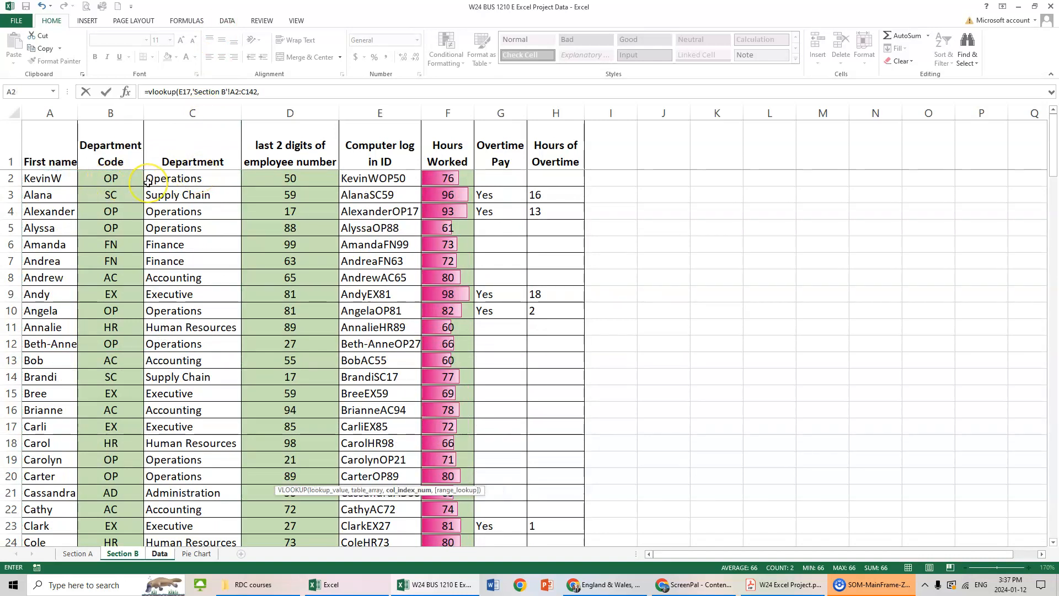
text(3,false)
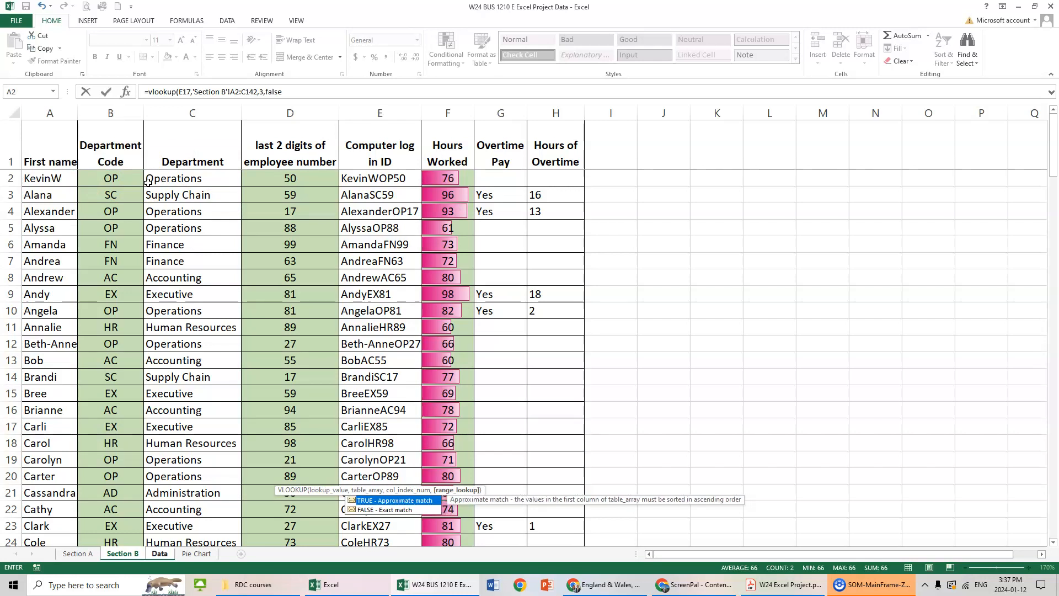
key(Return)
key(Up)
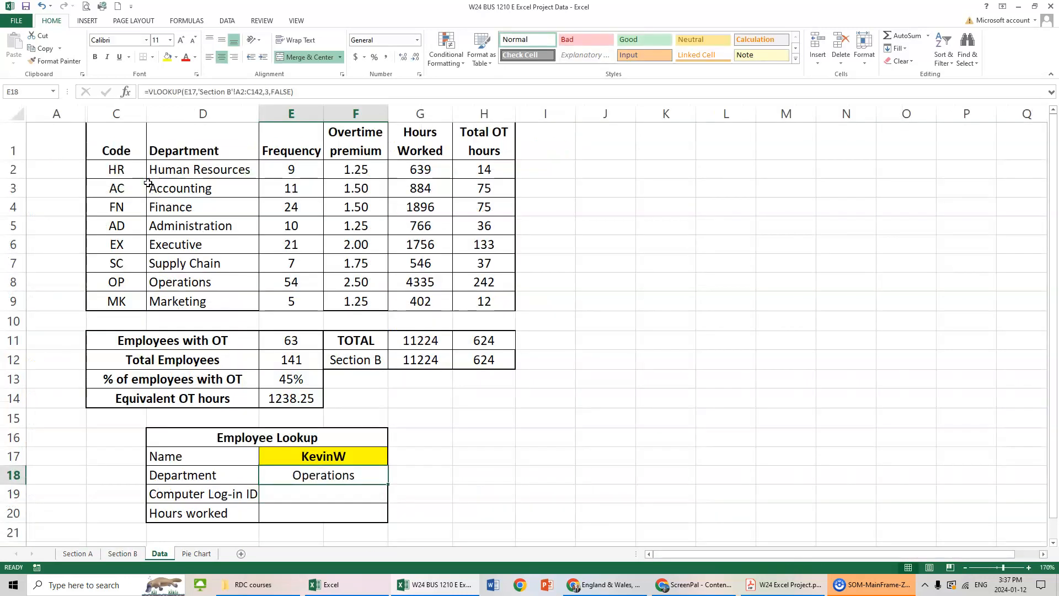
Enter a VLOOKUP in Computer Log-in ID cell E19 for E17 in Section B range A2:E142, column 5, exact match FALSE.
key(Down)
text(=)
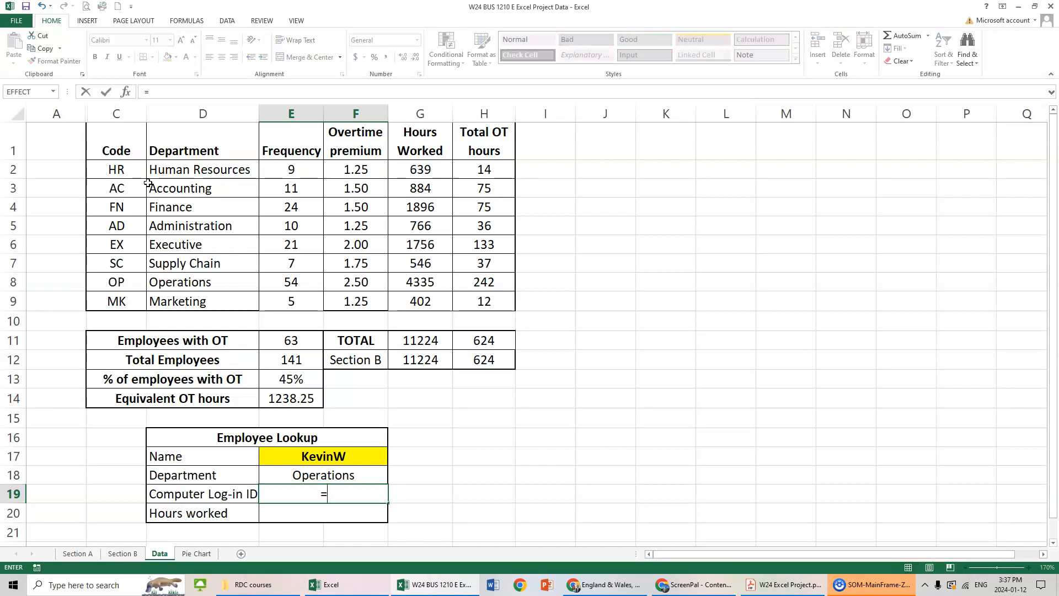
text(vl)
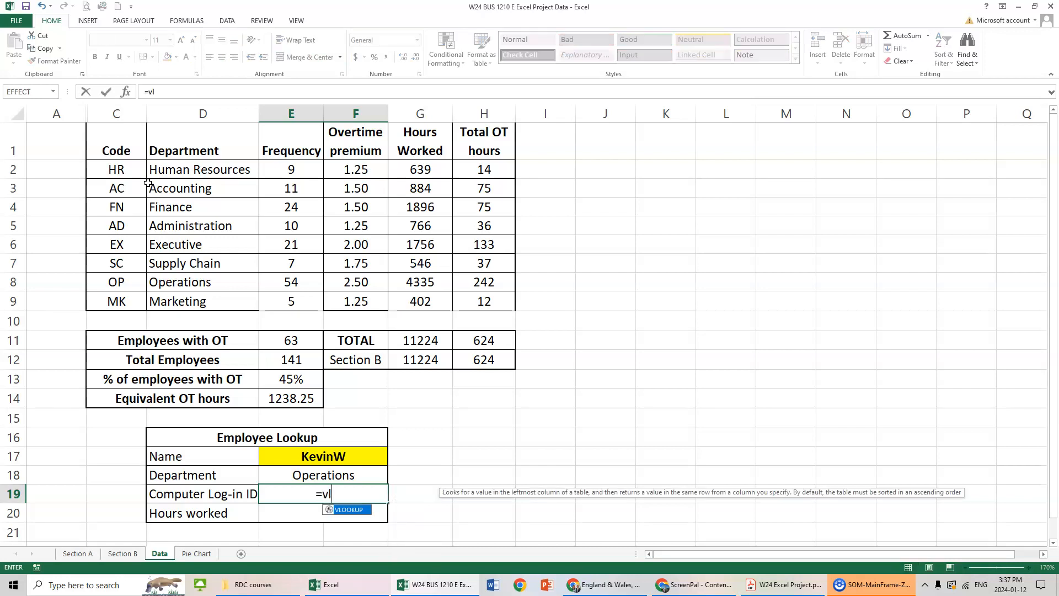
text(ookup()
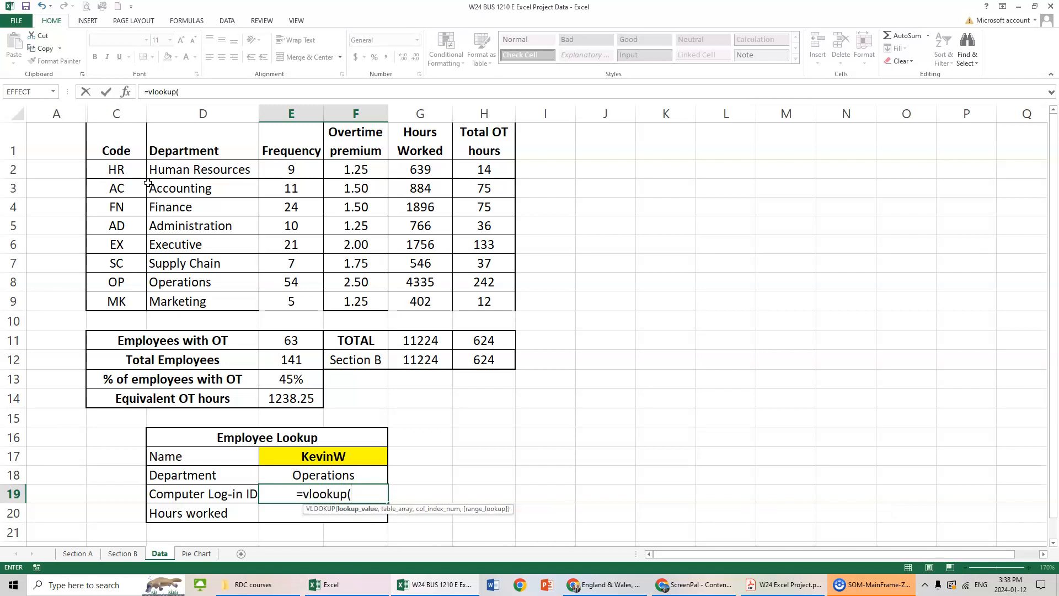
click(341, 455)
text(,)
click(122, 553)
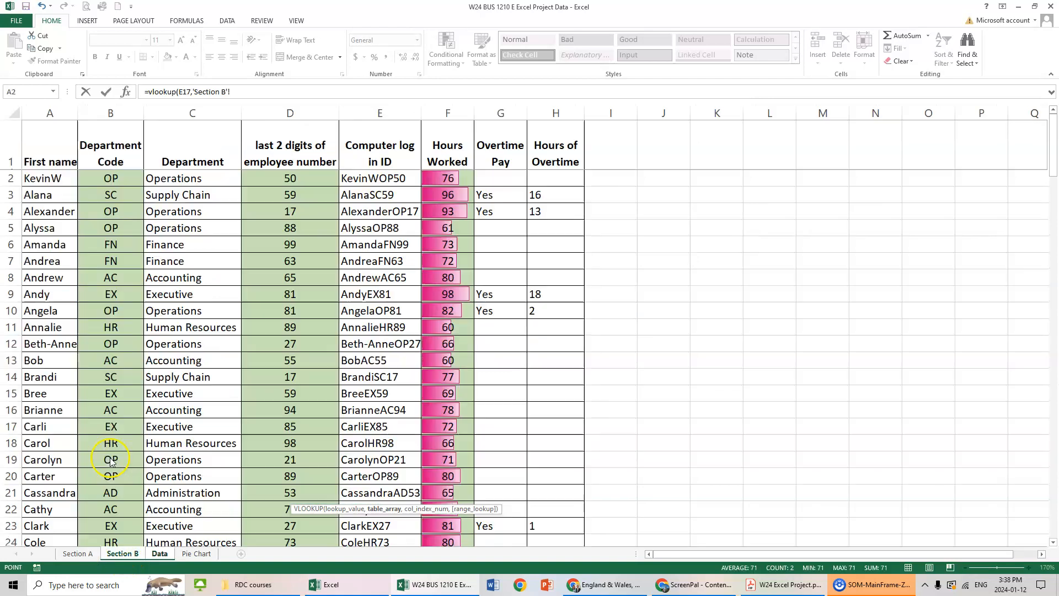
drag(53, 178, 412, 466)
text(,5,false))
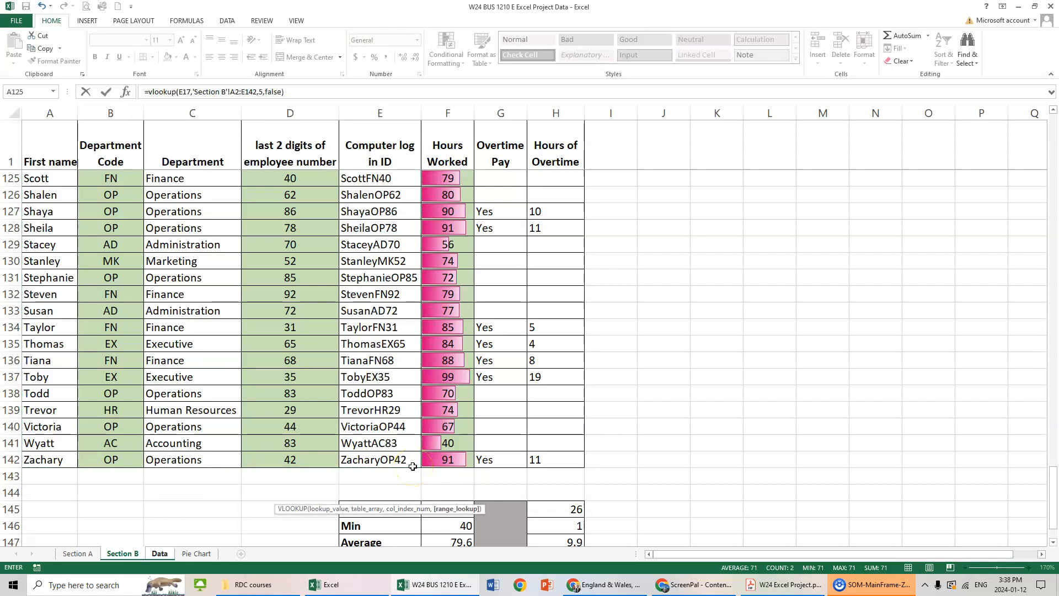
key(Return)
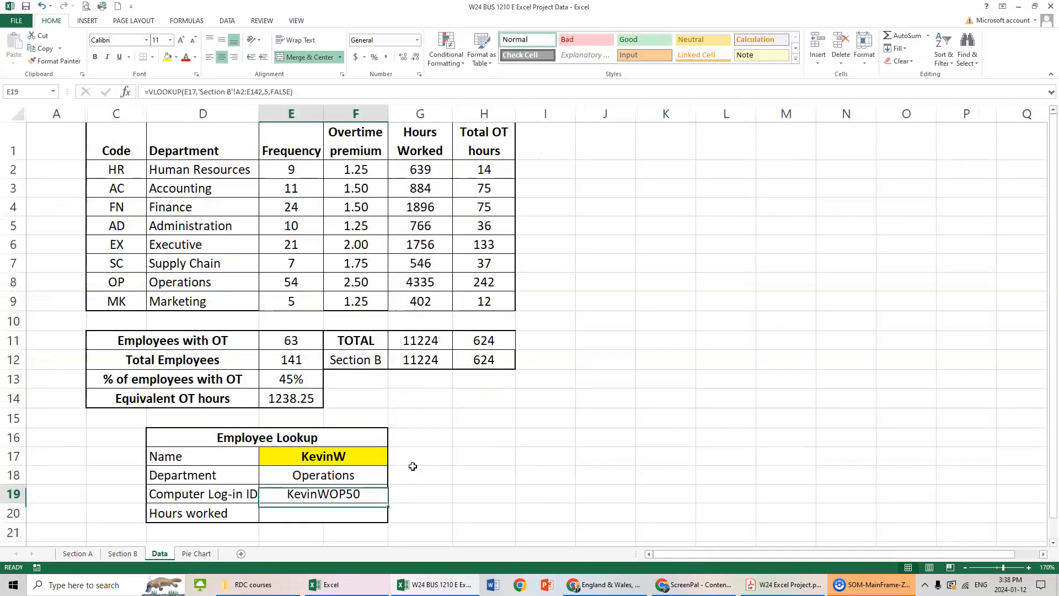
Enter a VLOOKUP in Hours worked cell E20 for E17 in Section B range A2:F142, column 6, exact match FALSE.
click(329, 513)
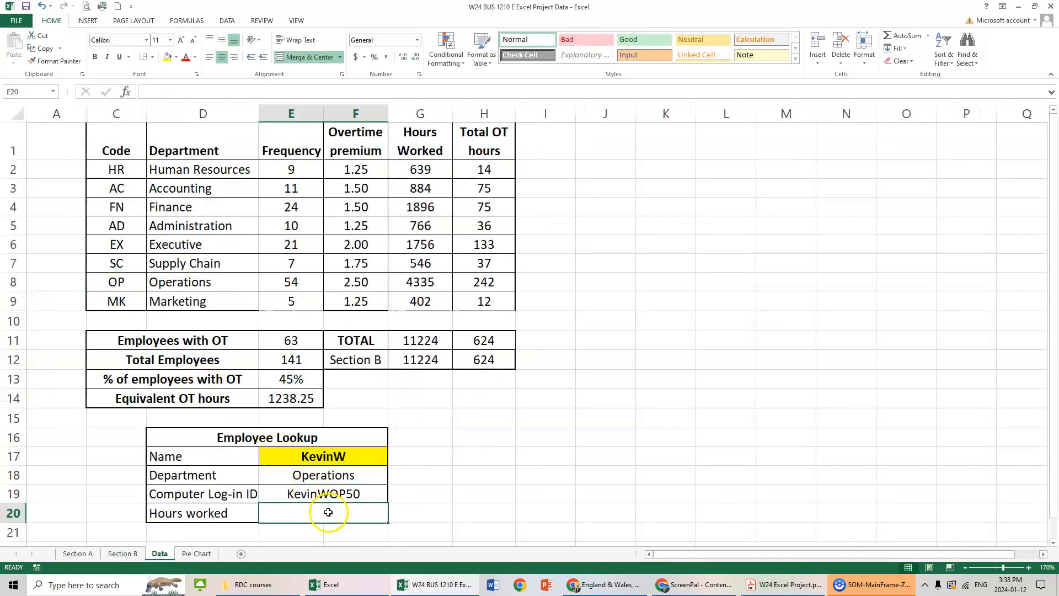
text(=vlookup()
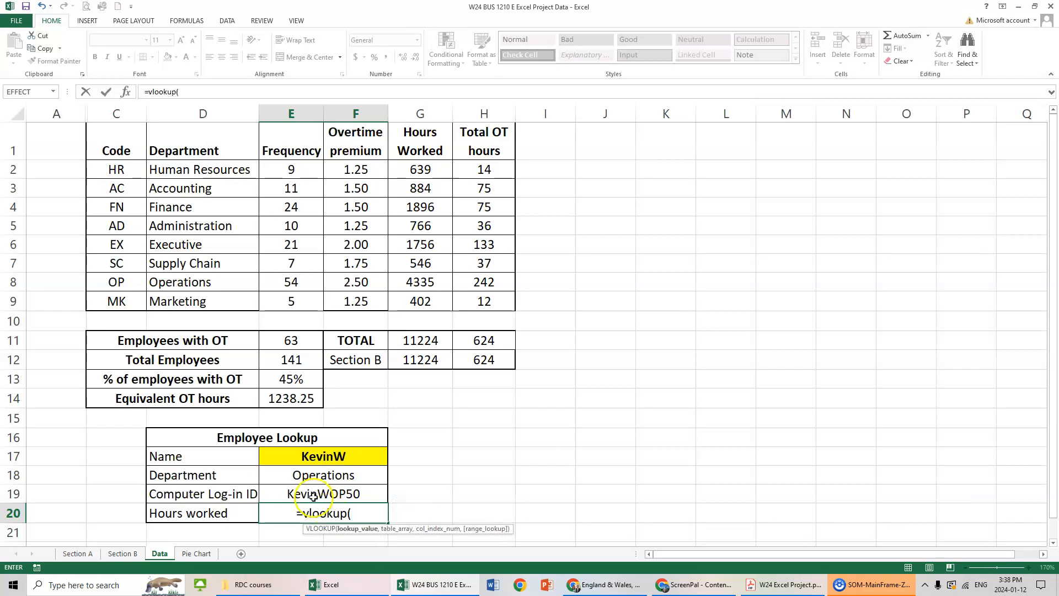
click(333, 455)
text(,)
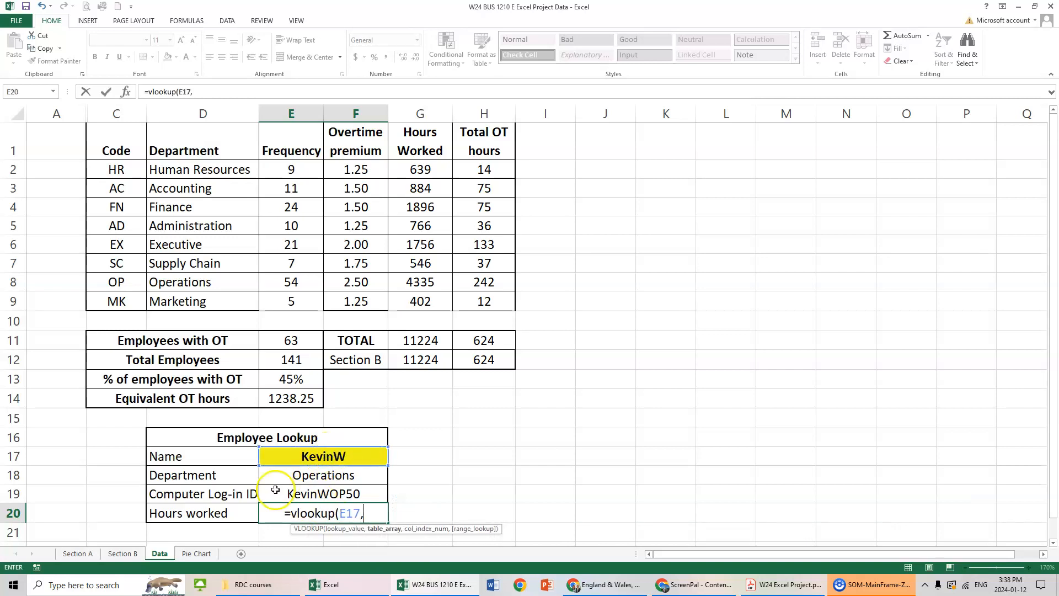
click(127, 557)
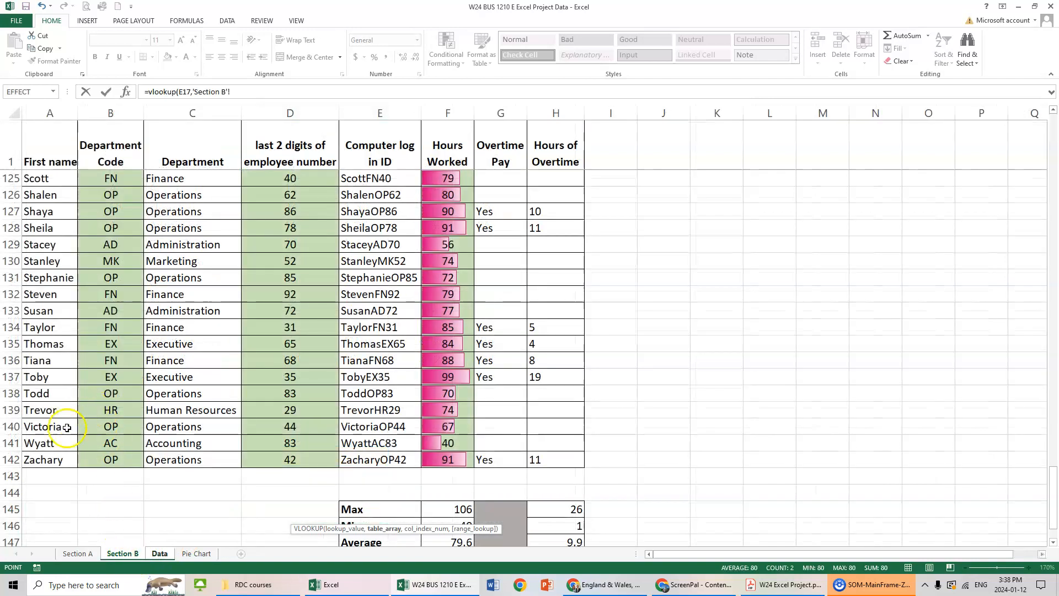
drag(46, 460, 465, 180)
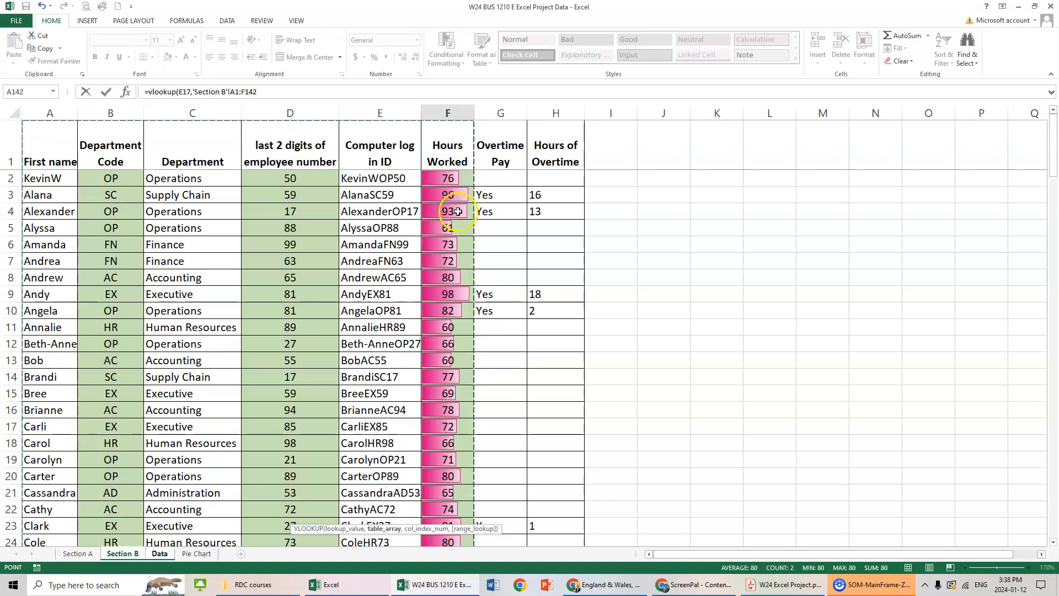
drag(50, 178, 435, 505)
text(,6,false)
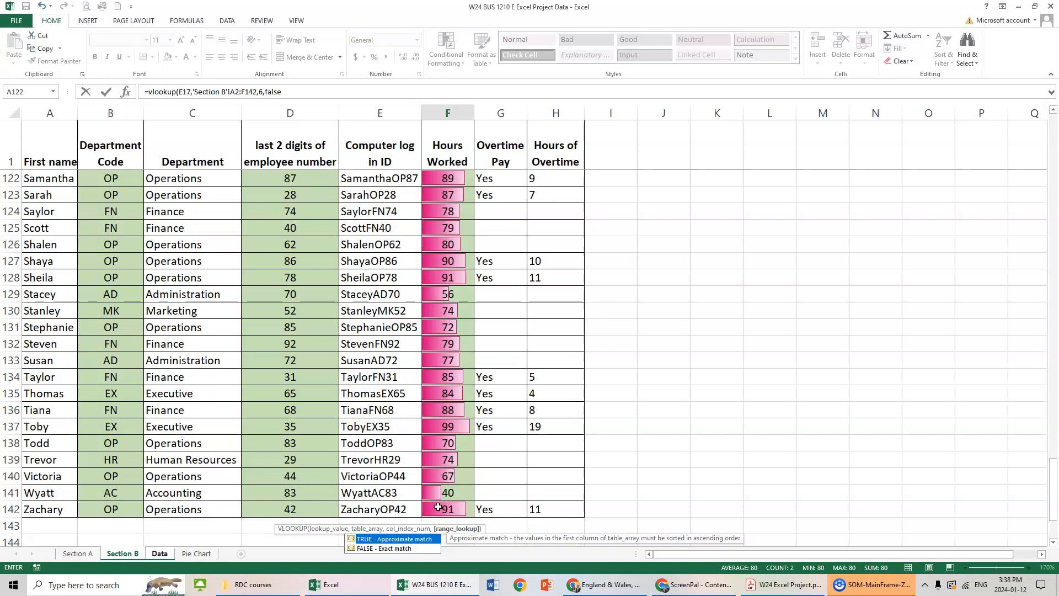
text())
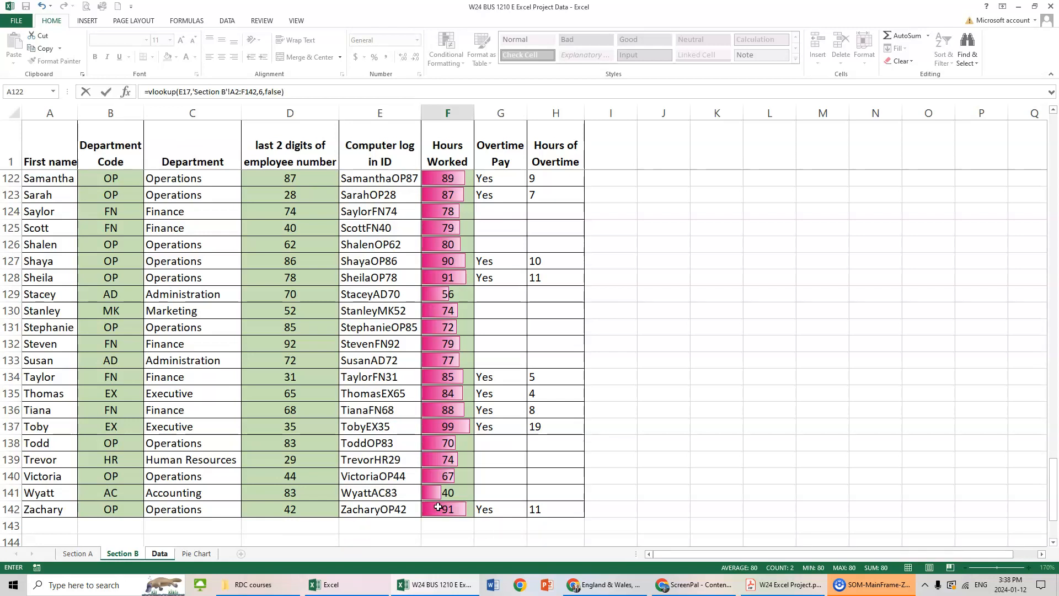
key(Return)
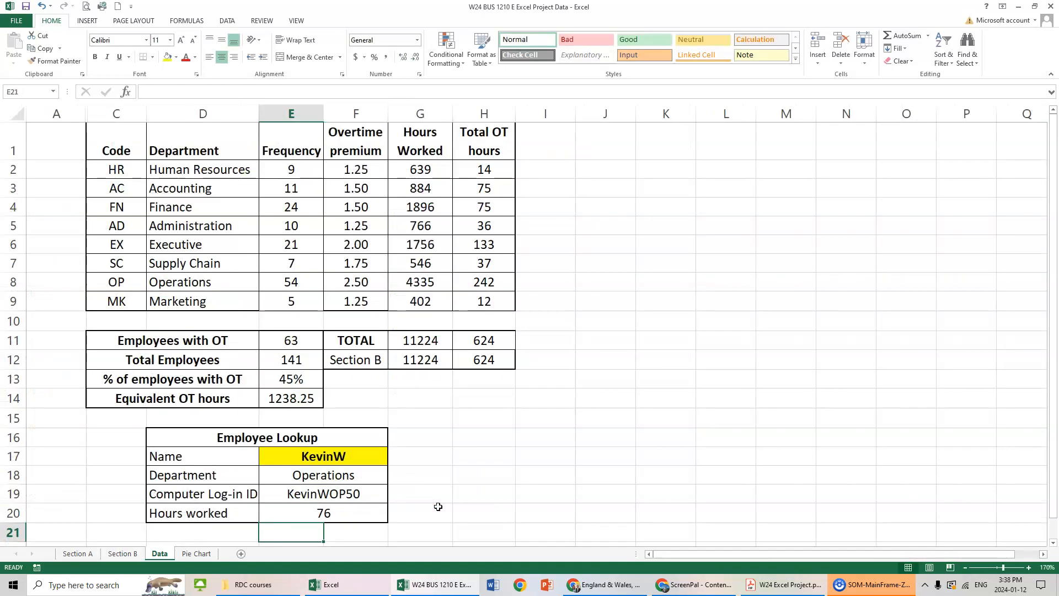
key(Up)
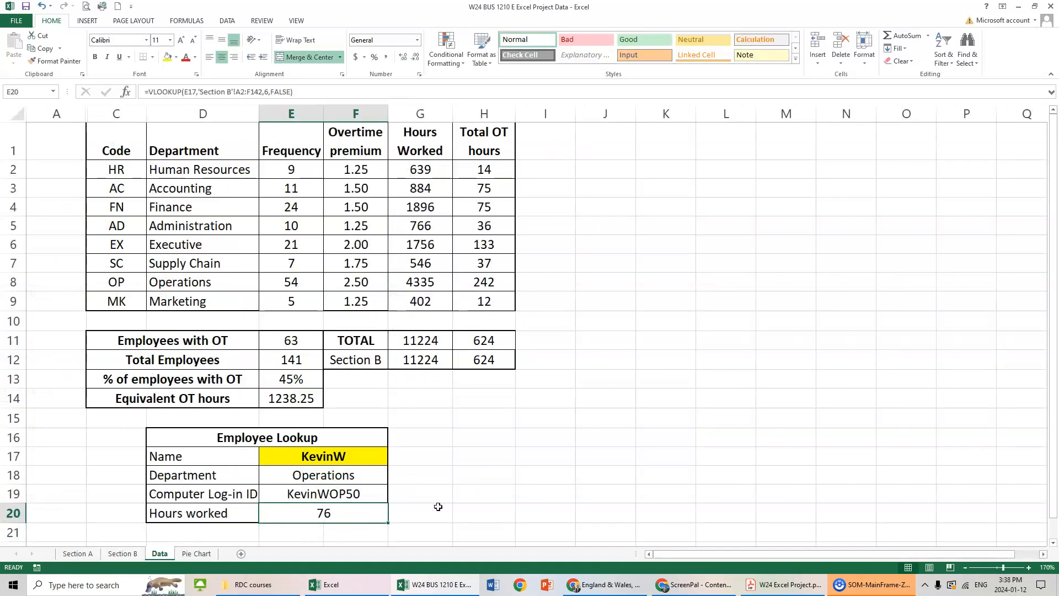
Test the lookup table by entering the name of the employee in Section B row 52 in E17.
click(123, 553)
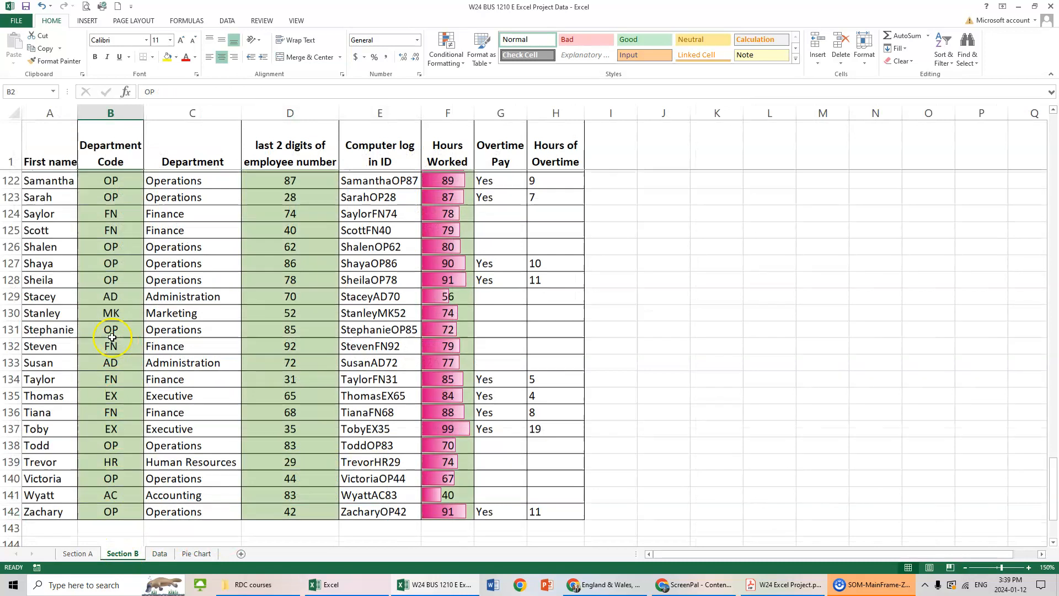
scroll(112, 337, up, 20)
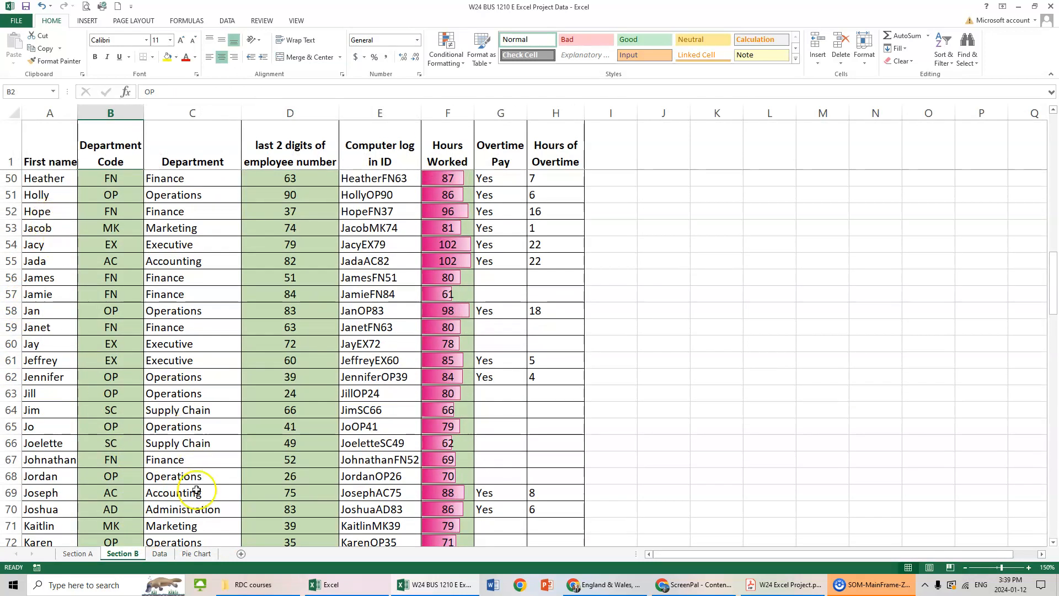
click(160, 554)
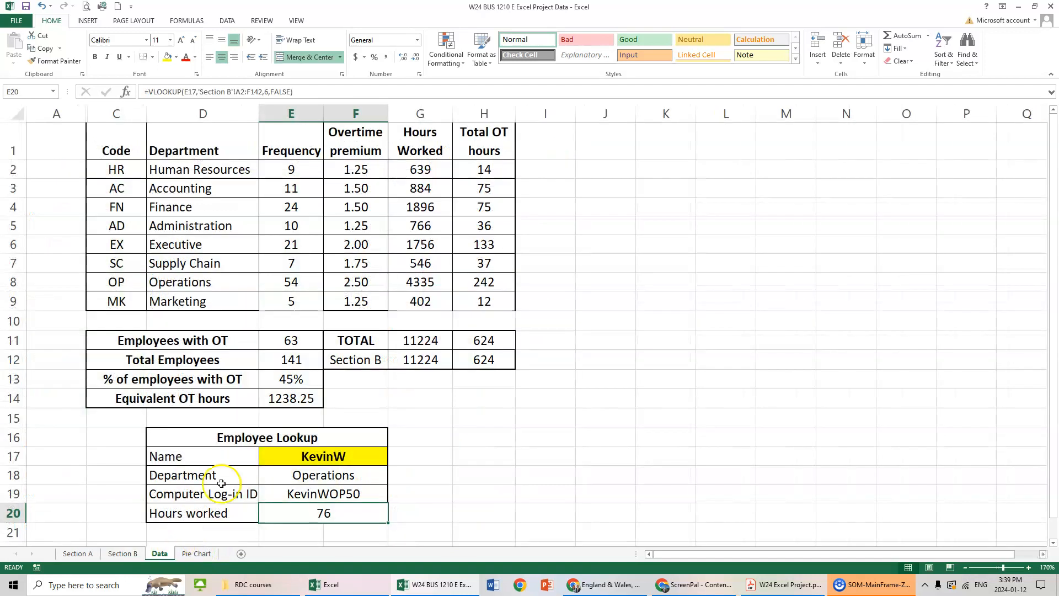
click(319, 457)
text(Hope)
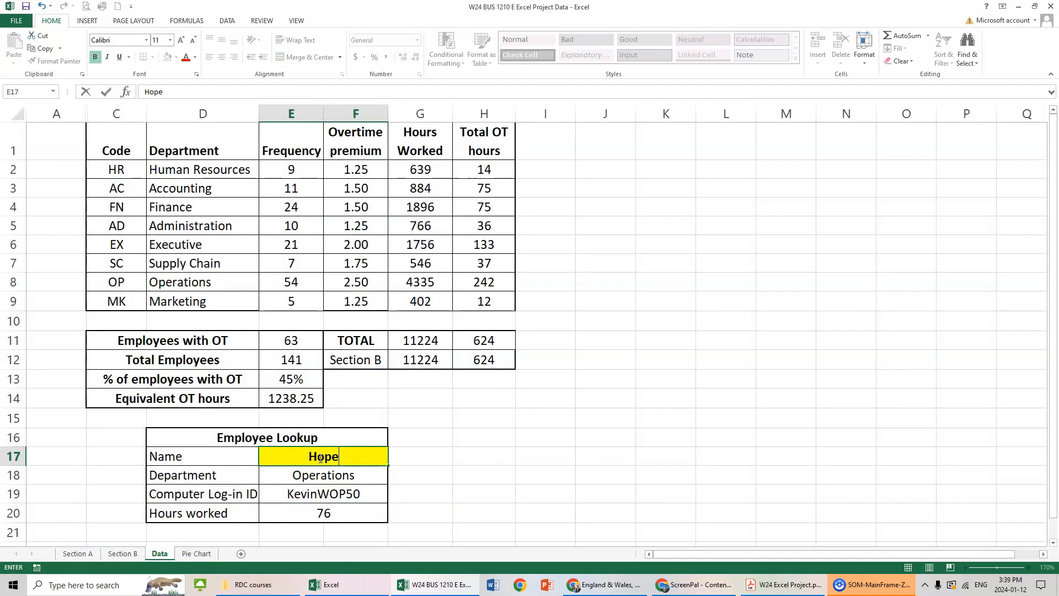
key(Return)
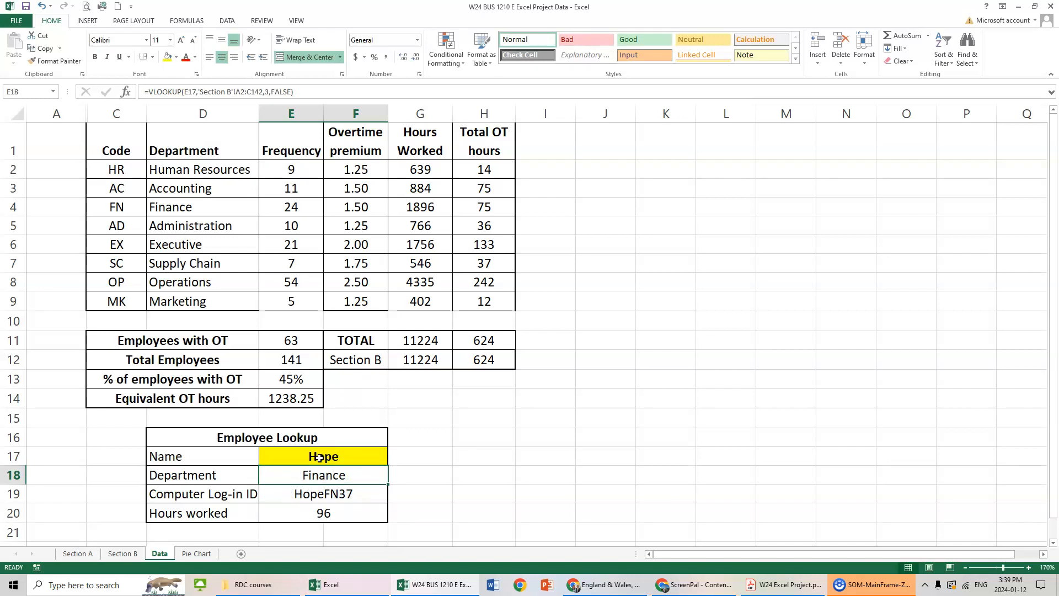
Replace the name in E17 with that of the employee in Section B row 60 to test the lookup again.
click(320, 458)
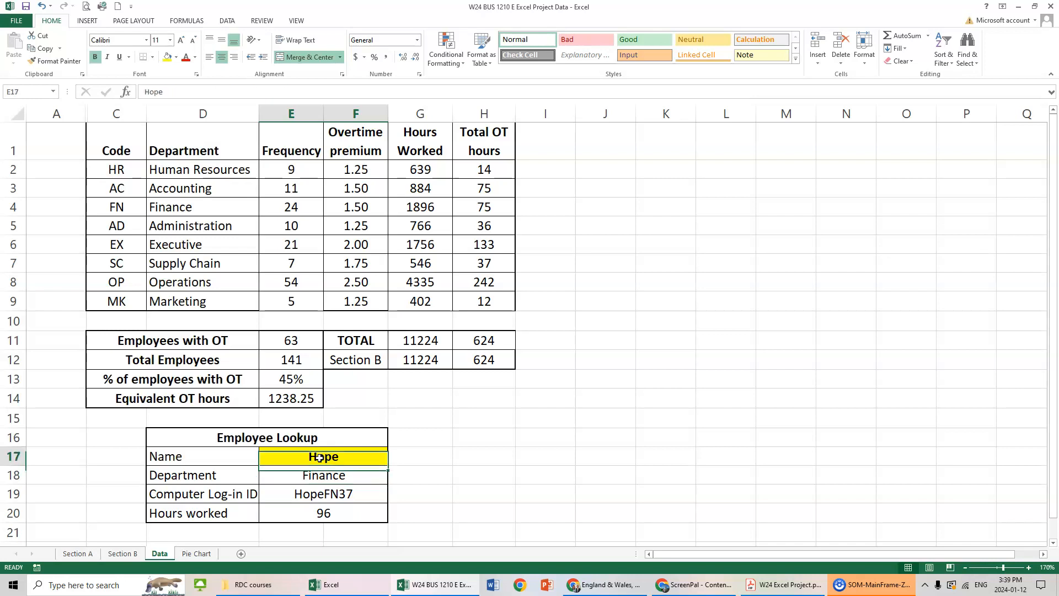
text(Jay)
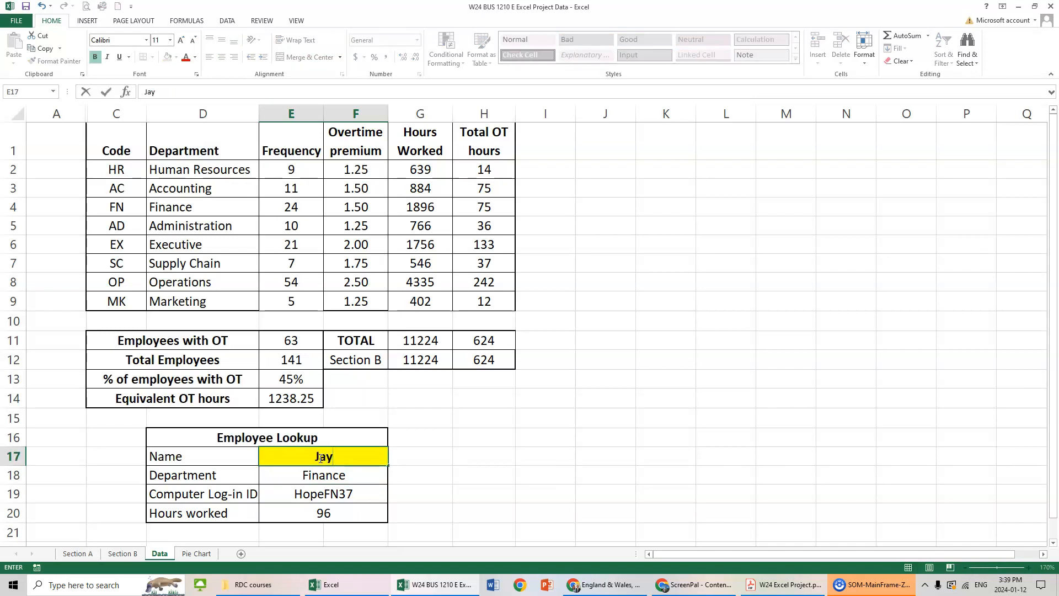
key(Return)
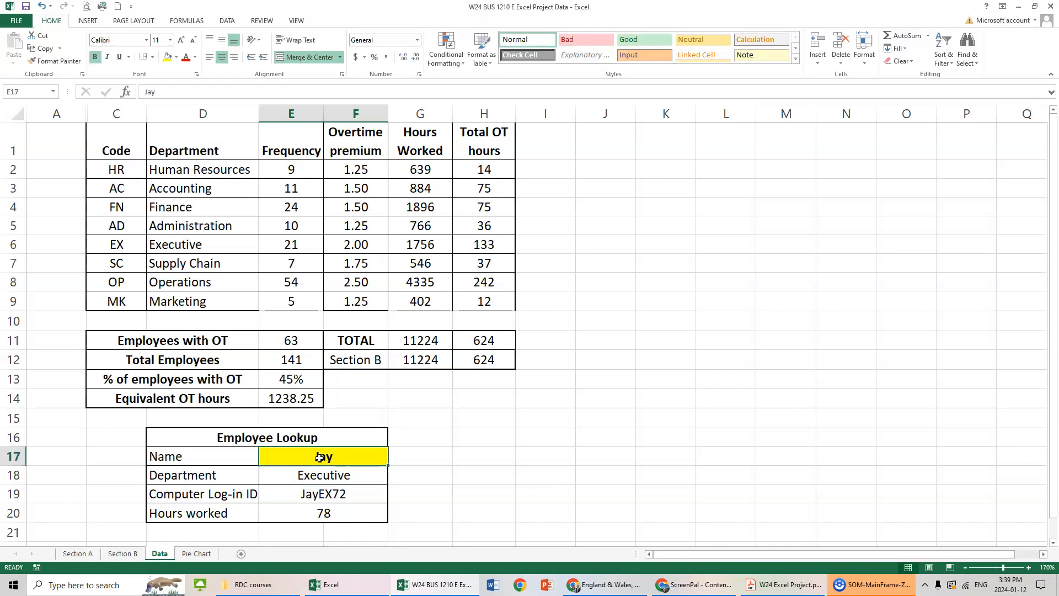
click(556, 433)
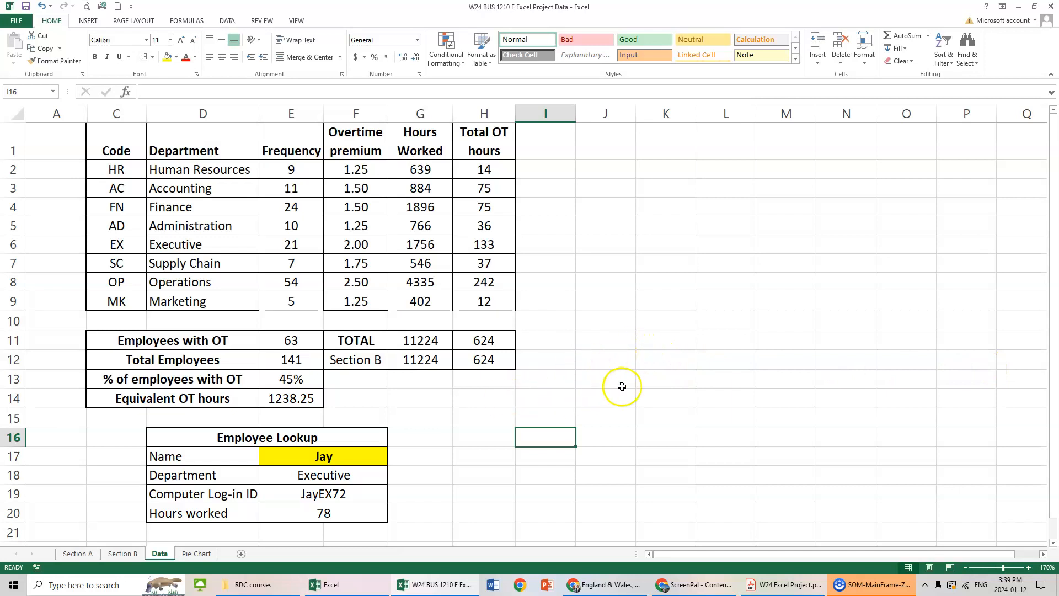
click(659, 378)
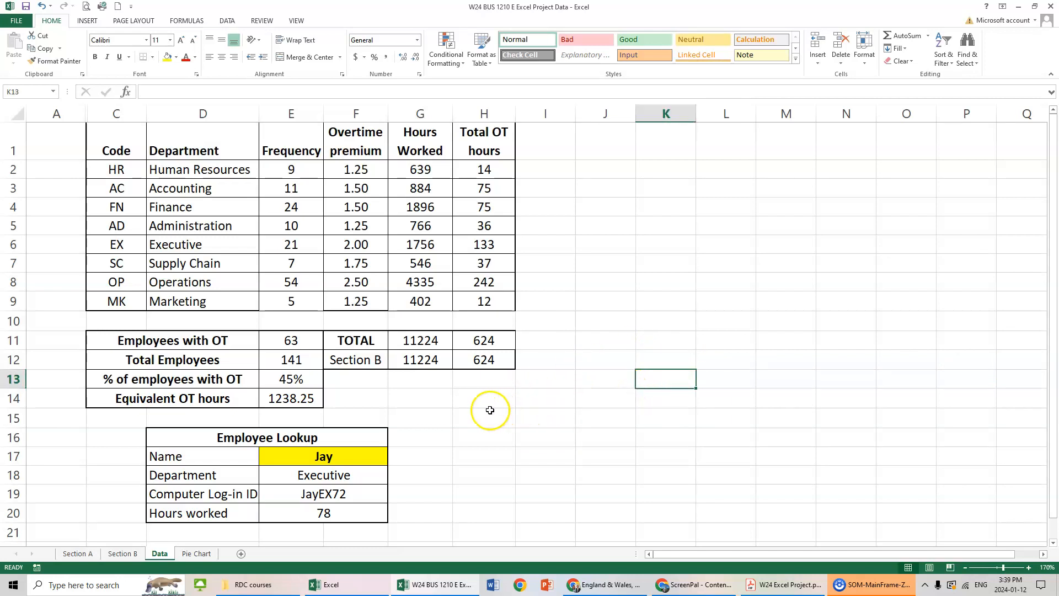